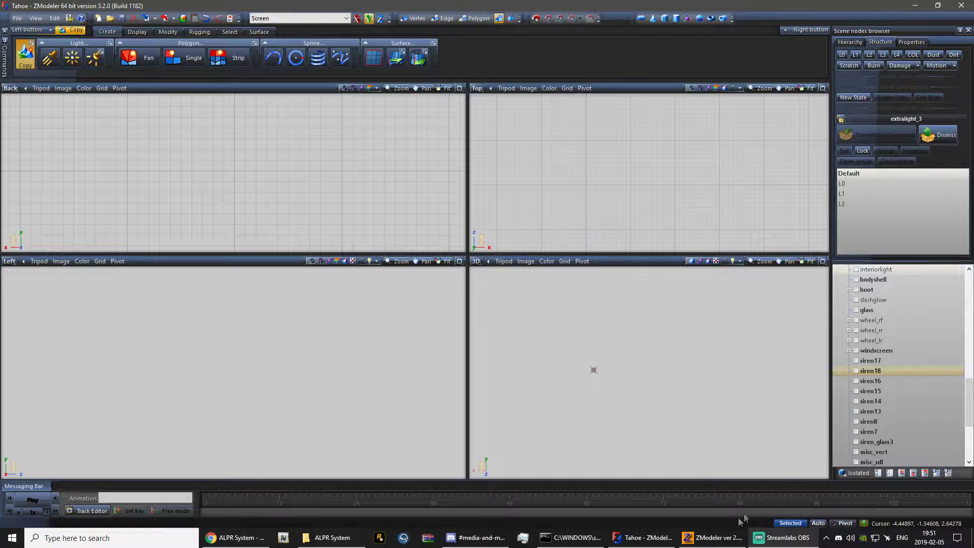
# View the preview image in the ALPR System folder to see the scanner, processor and antenna parts
pyautogui.click(725, 541)
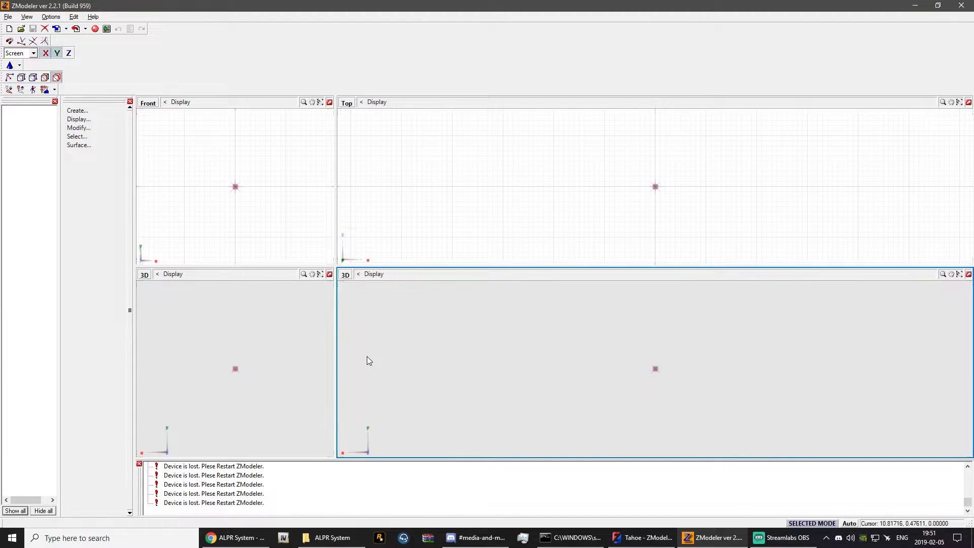
pyautogui.click(332, 537)
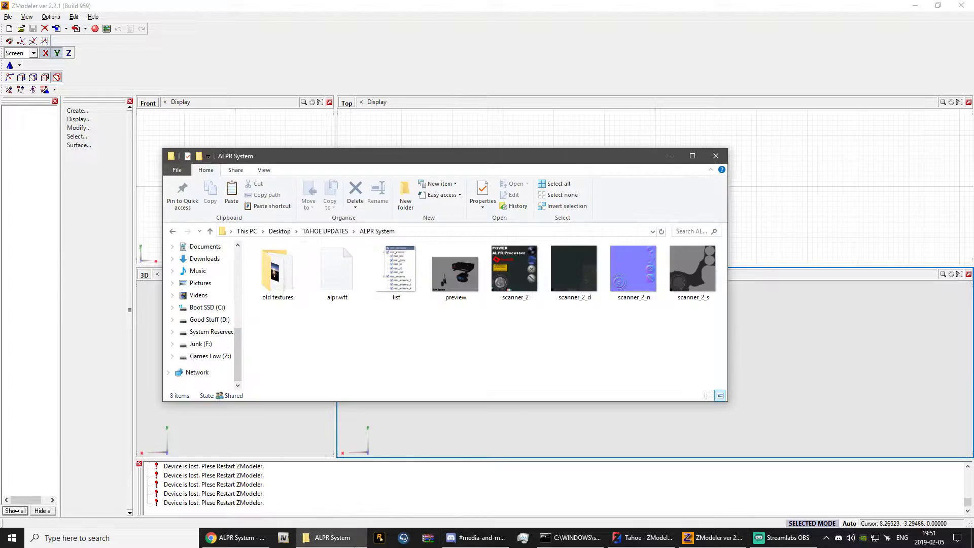
pyautogui.doubleClick(456, 284)
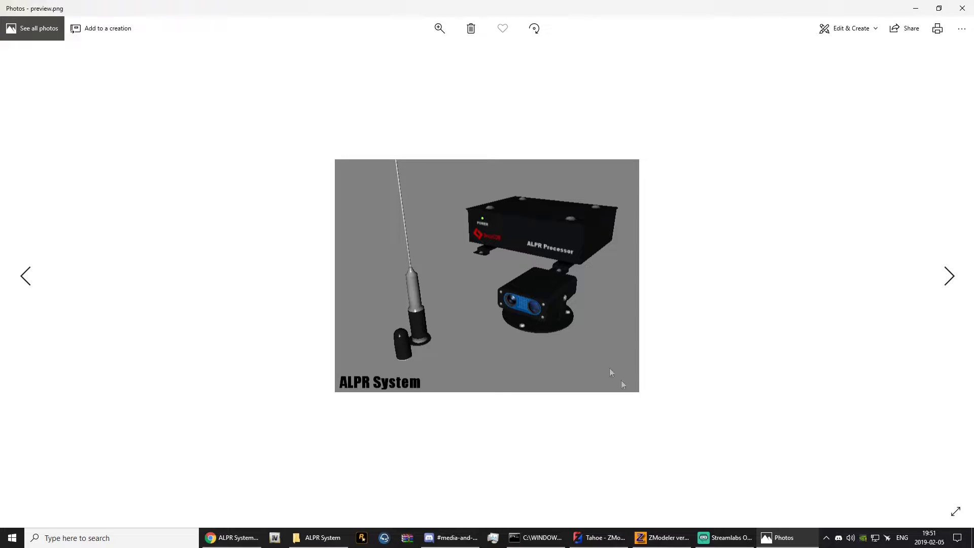
pyautogui.click(601, 539)
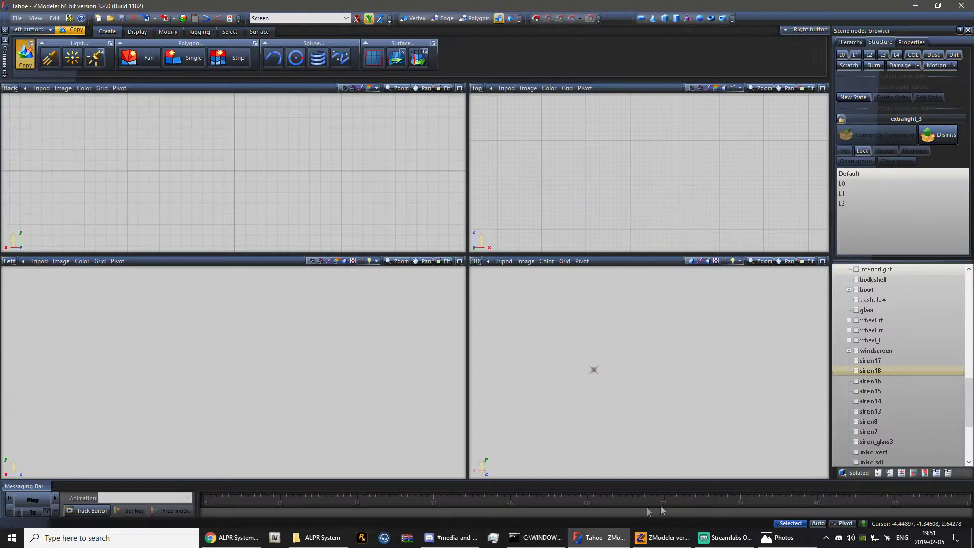
pyautogui.click(602, 539)
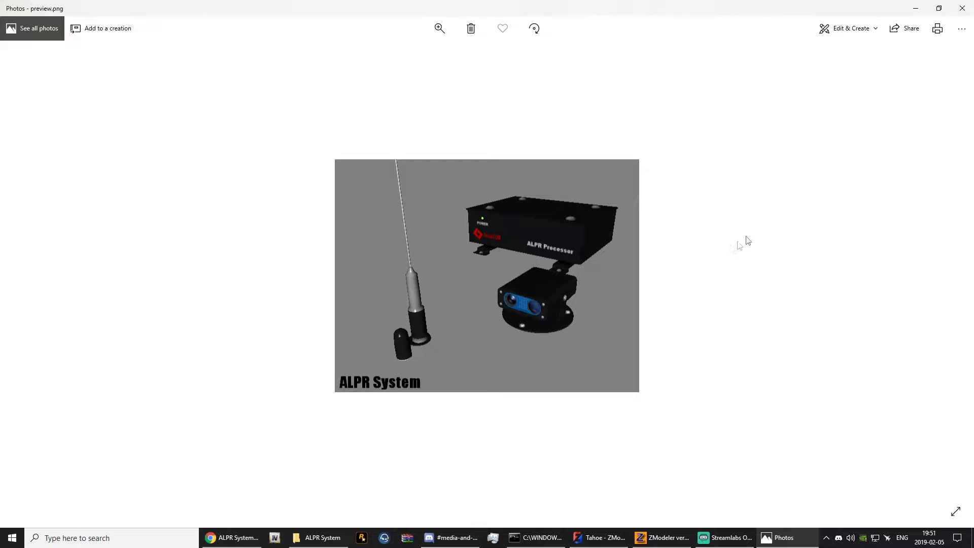
pyautogui.click(962, 8)
# Switch to ZModeler 2 and import alpr.wft from the desktop's TAHOE UPDATES > ALPR System folder
pyautogui.click(721, 538)
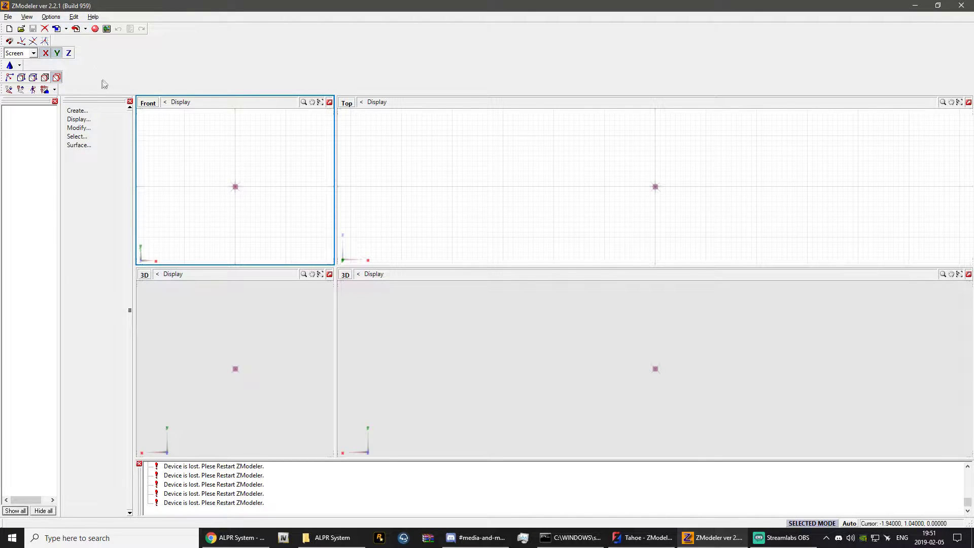
pyautogui.click(57, 28)
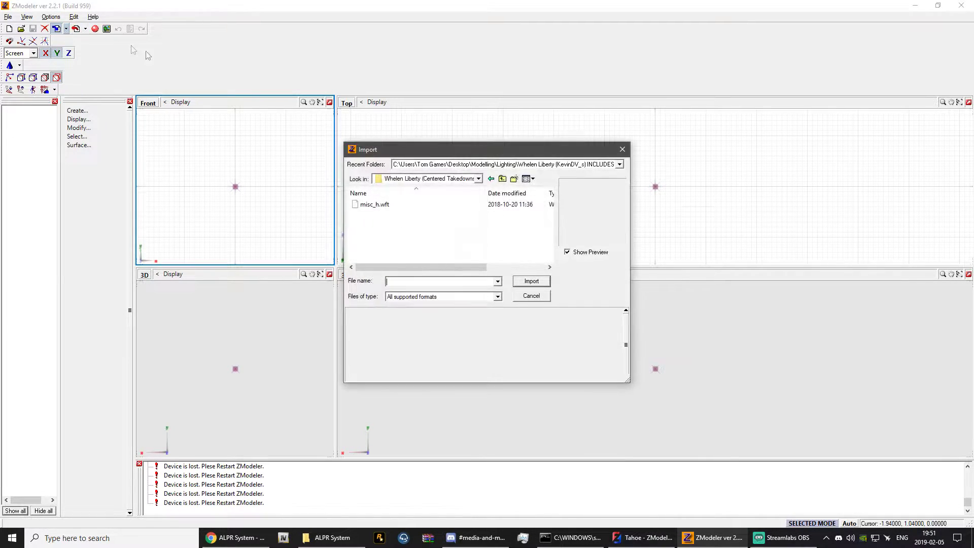
pyautogui.click(426, 179)
pyautogui.click(414, 218)
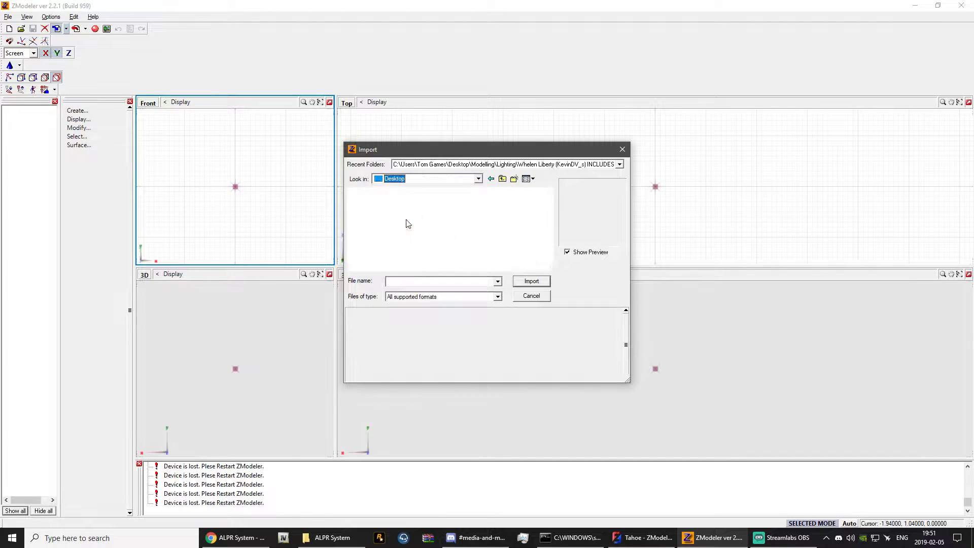
pyautogui.scroll(-1, 391, 246)
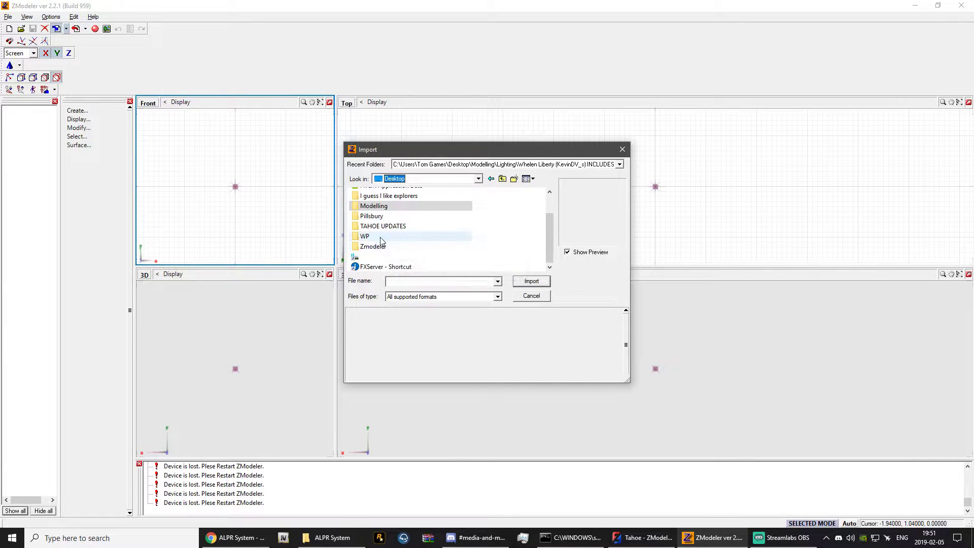
pyautogui.scroll(1, 381, 241)
pyautogui.doubleClick(381, 255)
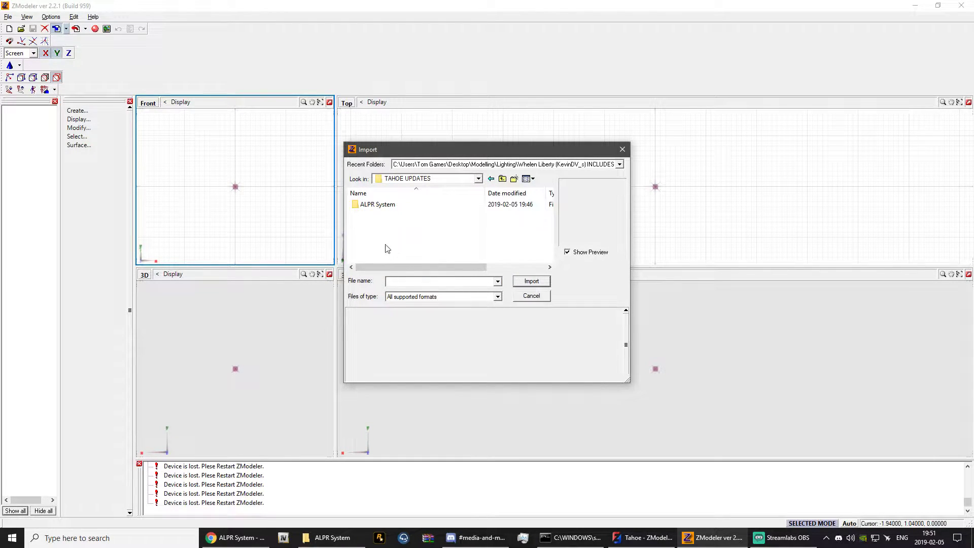
pyautogui.doubleClick(377, 206)
pyautogui.doubleClick(413, 232)
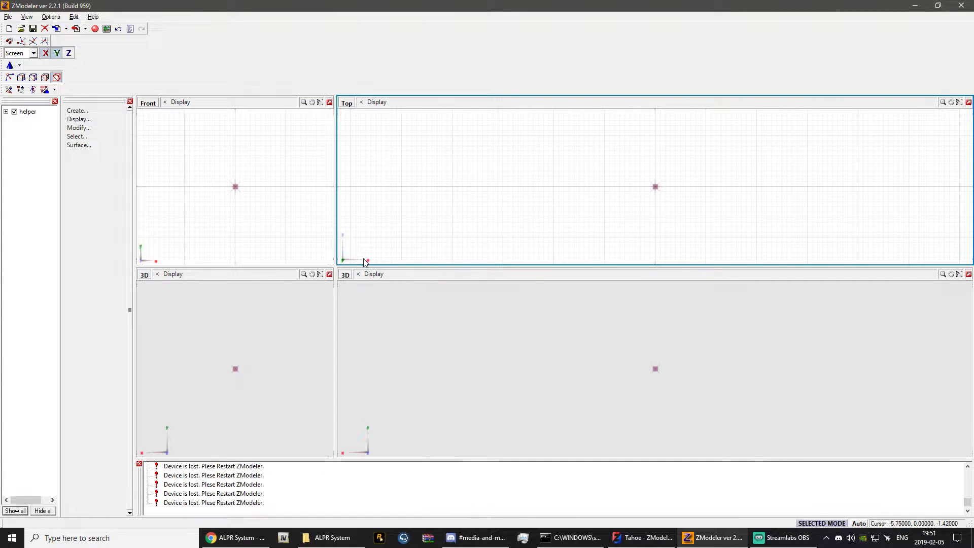
# Expand the imported helper node with its scanner and antenna groups to examine the parts they contain
pyautogui.click(311, 246)
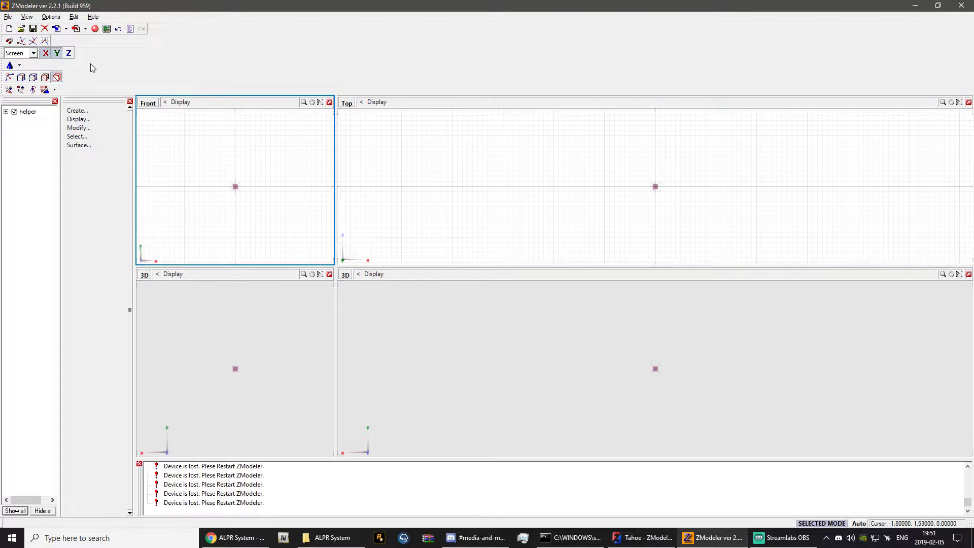
pyautogui.click(25, 112)
pyautogui.click(6, 111)
pyautogui.click(14, 142)
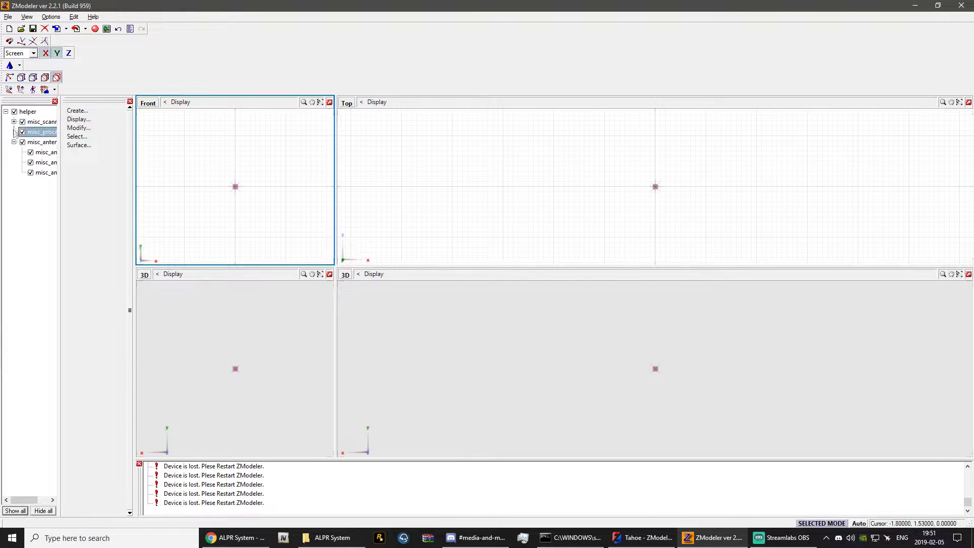
pyautogui.click(14, 122)
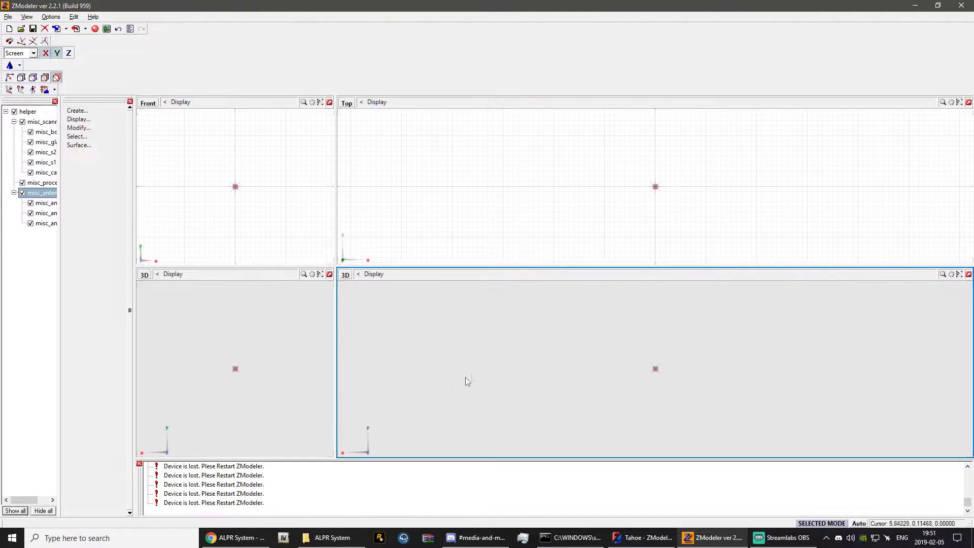
# Export the scene in Old Z3D format as OLD into the desktop's TAHOE UPDATES > ALPR System folder
pyautogui.click(75, 30)
pyautogui.click(456, 179)
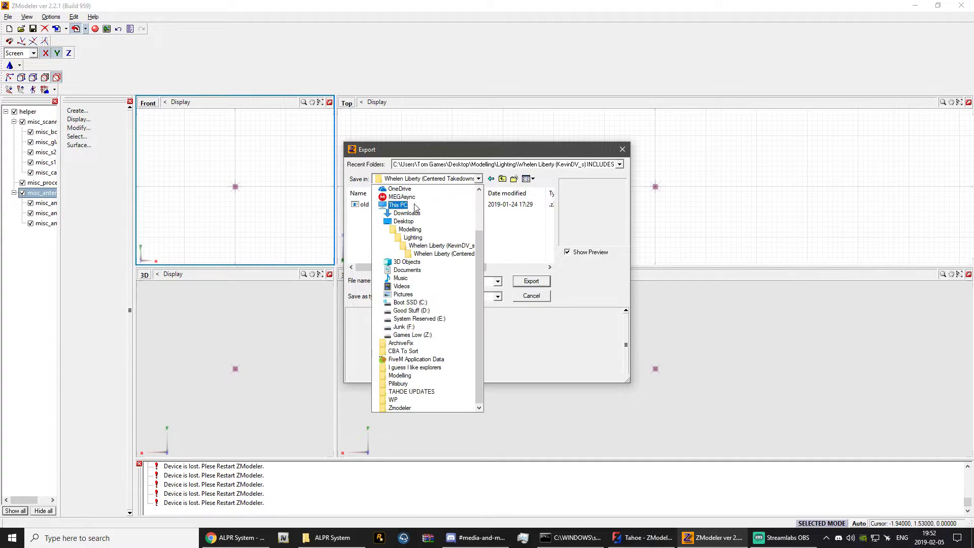
pyautogui.click(416, 206)
pyautogui.scroll(-5, 401, 234)
pyautogui.scroll(2, 405, 229)
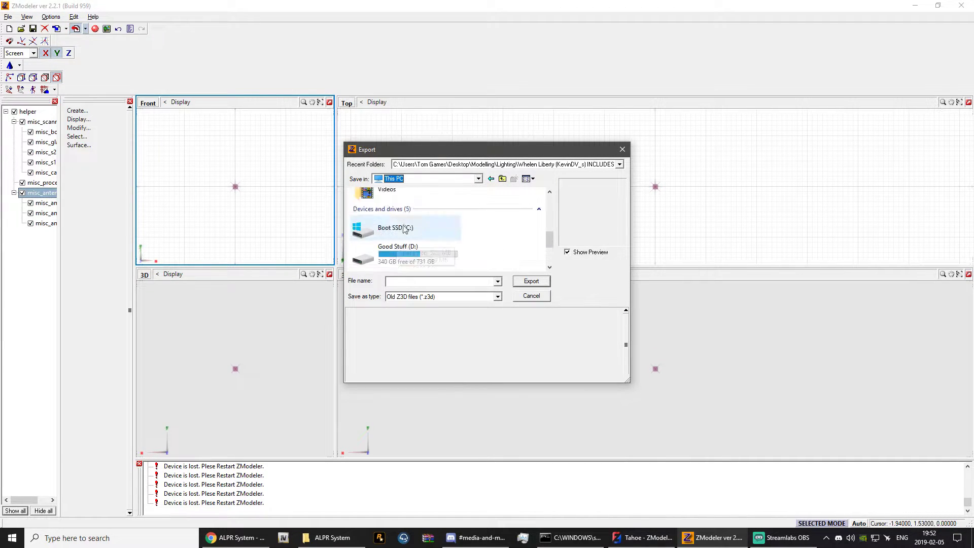
pyautogui.scroll(5, 404, 228)
pyautogui.doubleClick(388, 194)
pyautogui.scroll(-3, 386, 228)
pyautogui.click(382, 226)
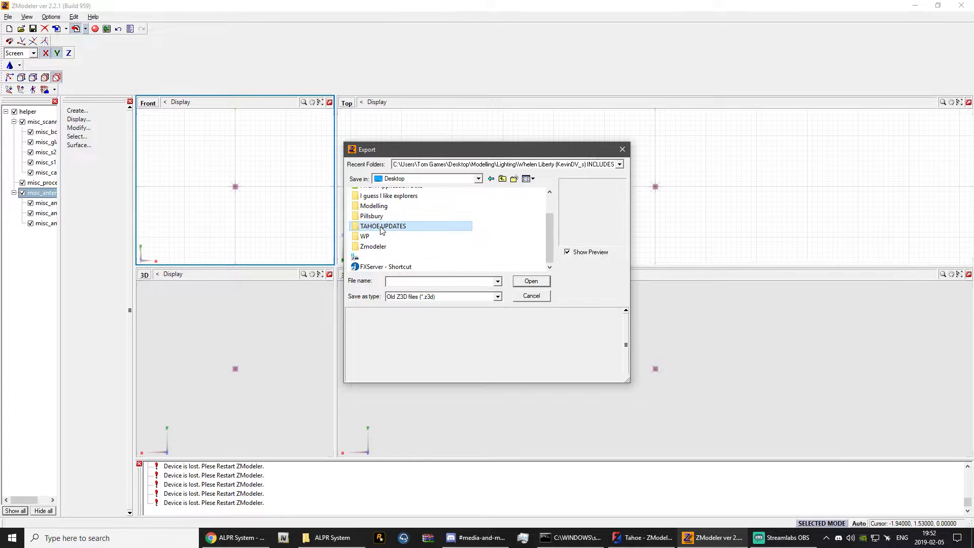
pyautogui.doubleClick(382, 226)
pyautogui.doubleClick(381, 205)
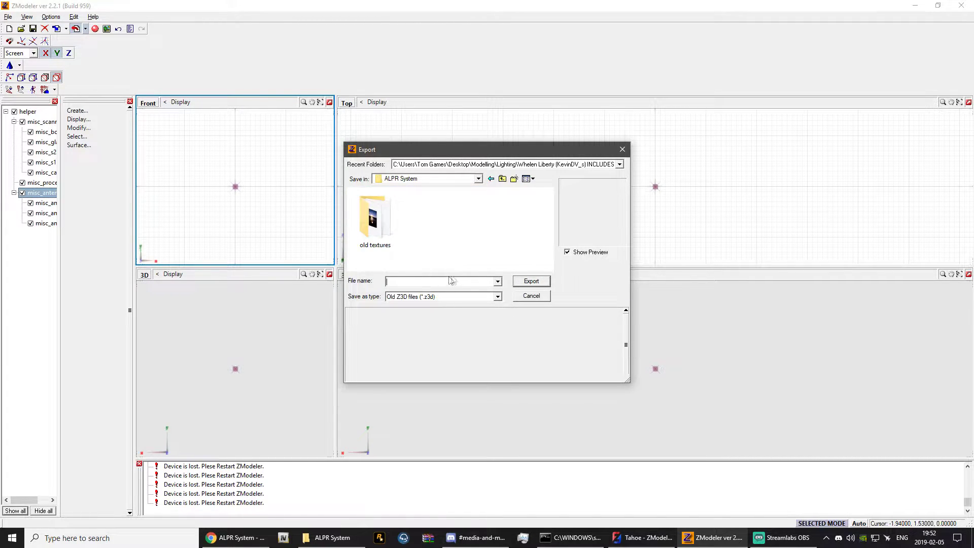
pyautogui.write('OLD')
pyautogui.press('Return')
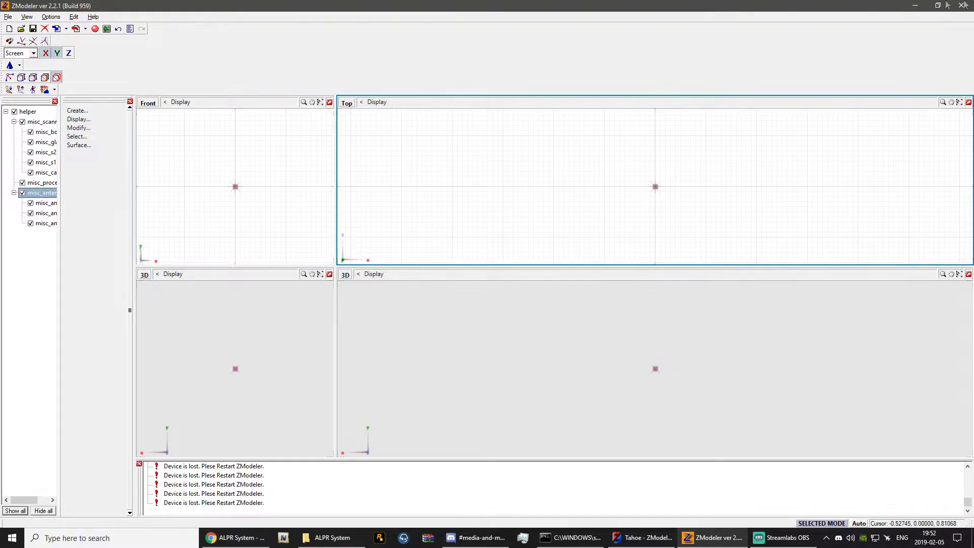
# Close ZModeler 2 and switch to the Tahoe project in ZModeler 3 in a non-maximized window
pyautogui.click(960, 5)
pyautogui.click(508, 294)
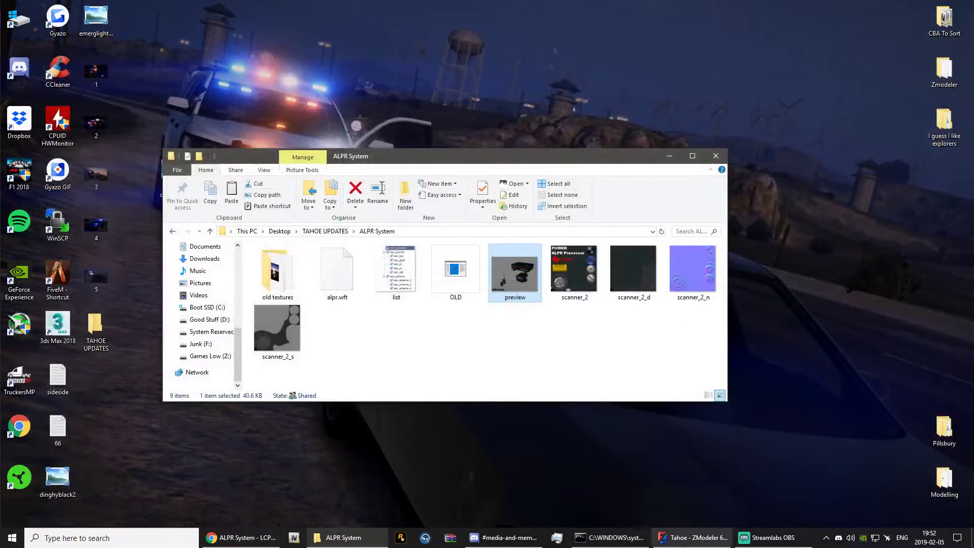
pyautogui.click(693, 537)
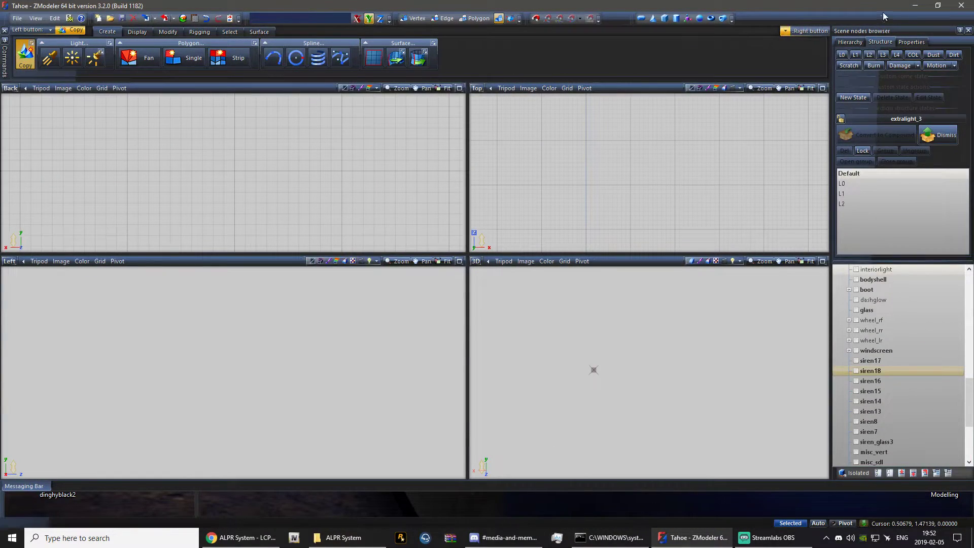
pyautogui.click(938, 6)
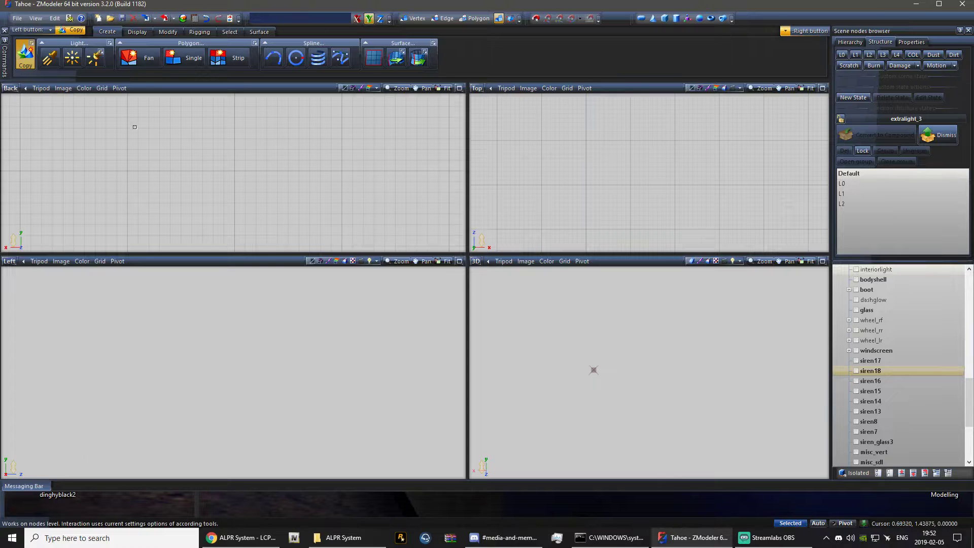
# Merge the exported OLD file from TAHOE UPDATES > ALPR System into the Tahoe scene
pyautogui.click(17, 19)
pyautogui.click(67, 13)
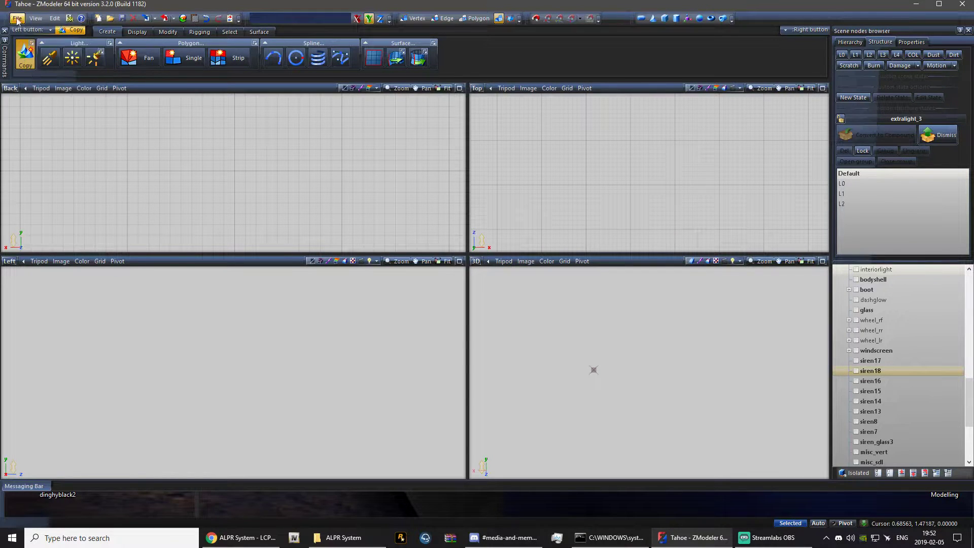
pyautogui.click(17, 19)
pyautogui.click(30, 70)
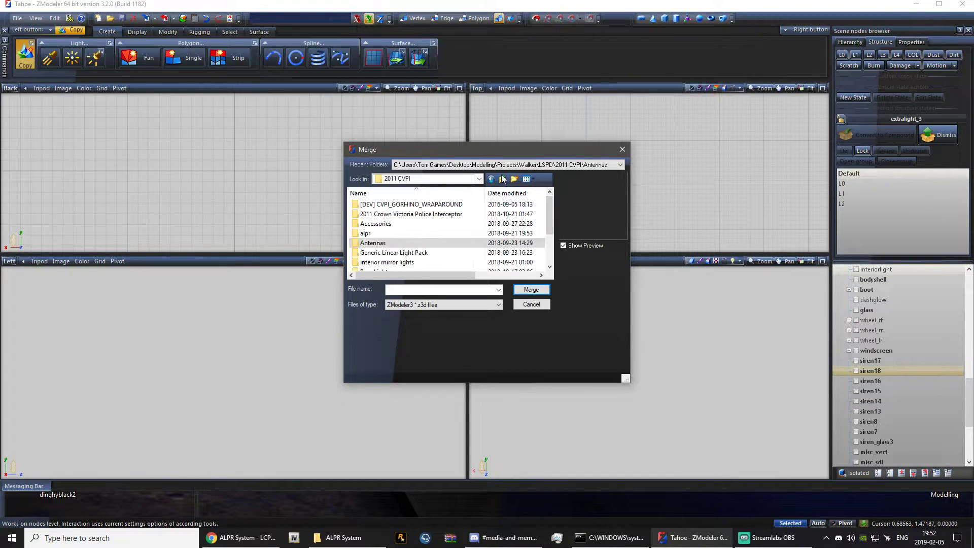
pyautogui.click(502, 178)
pyautogui.click(503, 179)
pyautogui.click(502, 179)
pyautogui.click(503, 179)
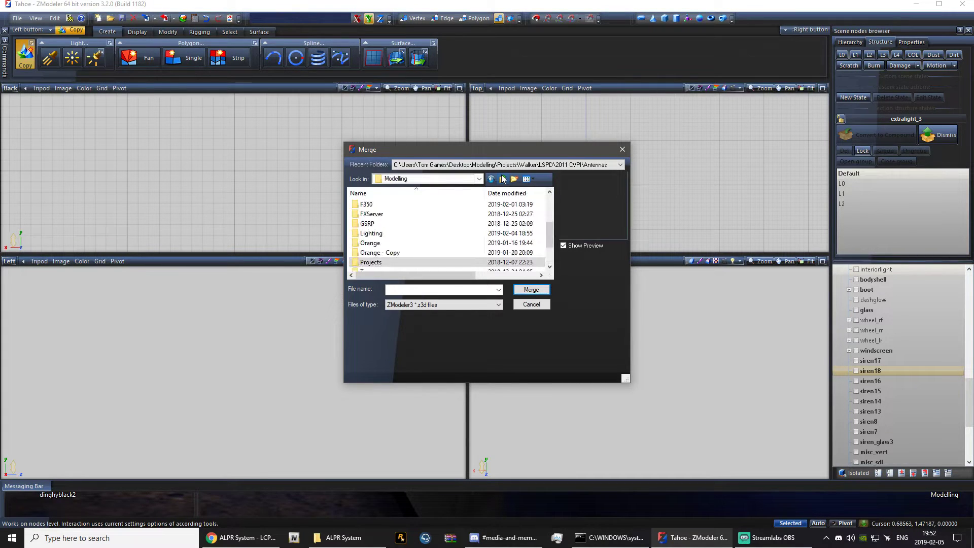
pyautogui.click(502, 178)
pyautogui.doubleClick(373, 247)
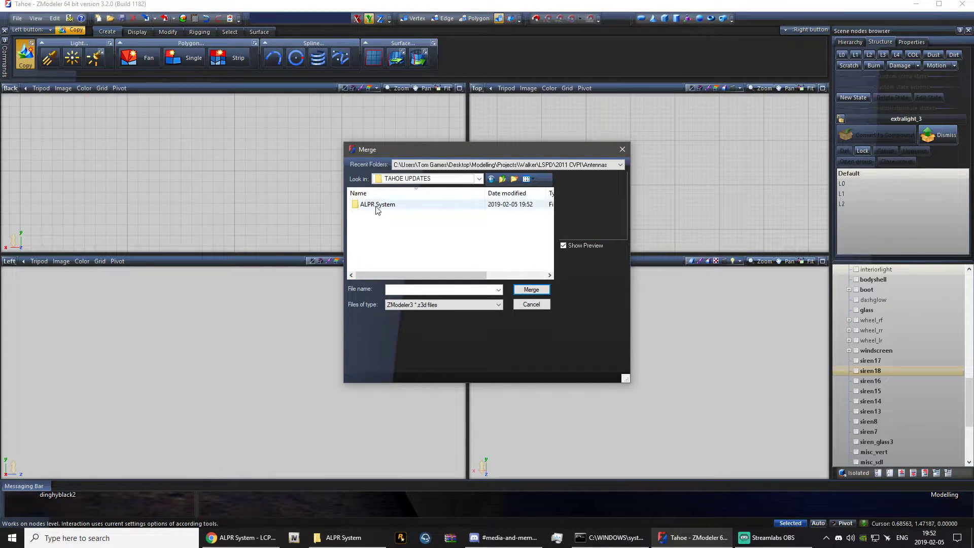
pyautogui.doubleClick(378, 206)
pyautogui.doubleClick(417, 224)
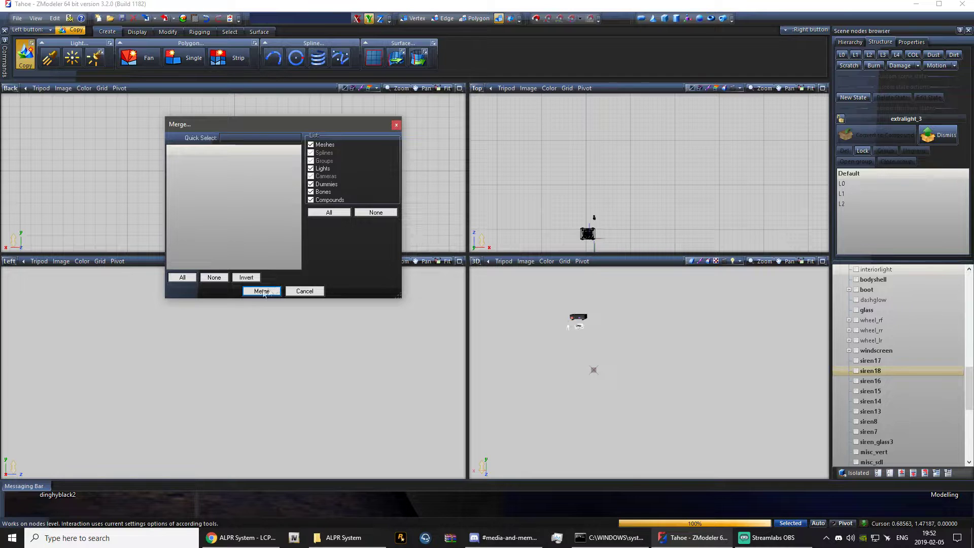
pyautogui.click(261, 291)
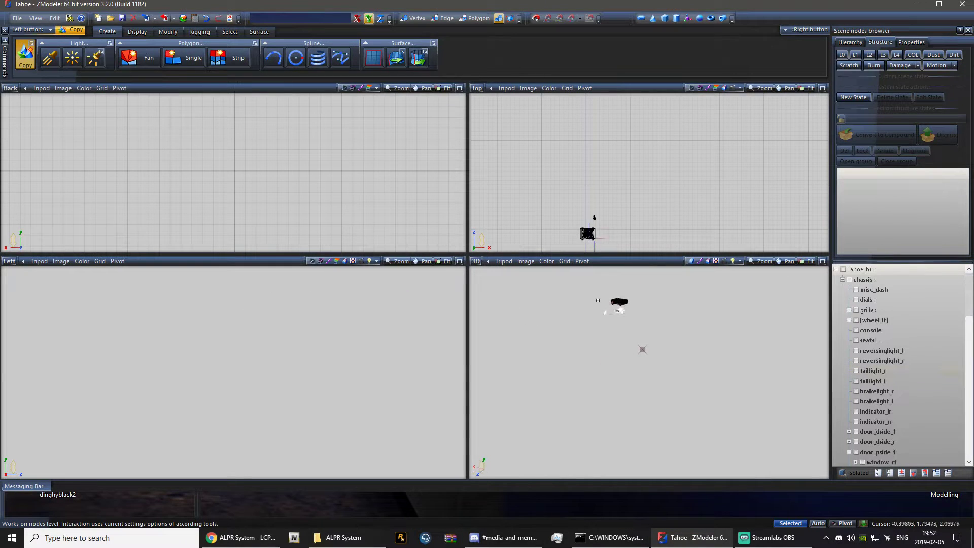
# Examine the merged ALPR processor, scanner and antenna in the 3D view and maximize the program window
pyautogui.scroll(5, 605, 289)
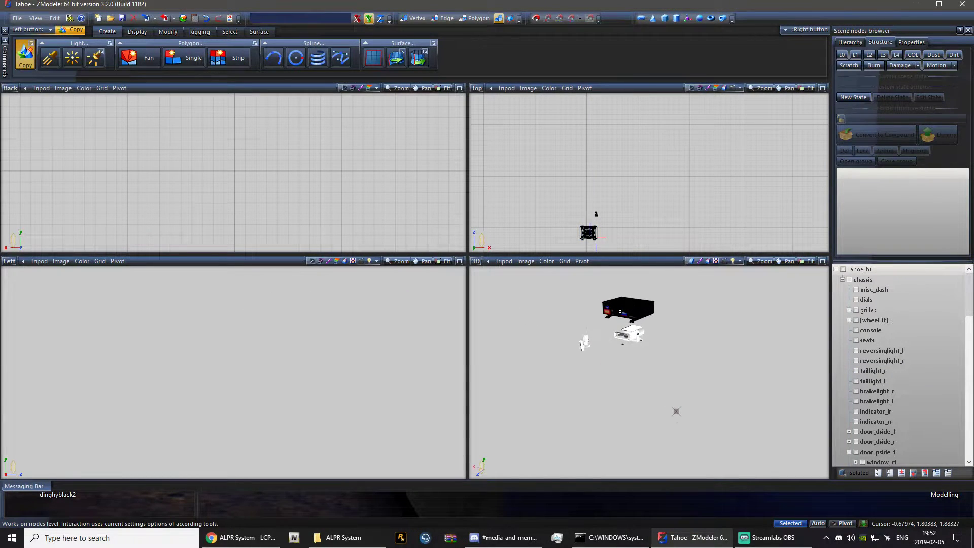
pyautogui.scroll(6, 620, 311)
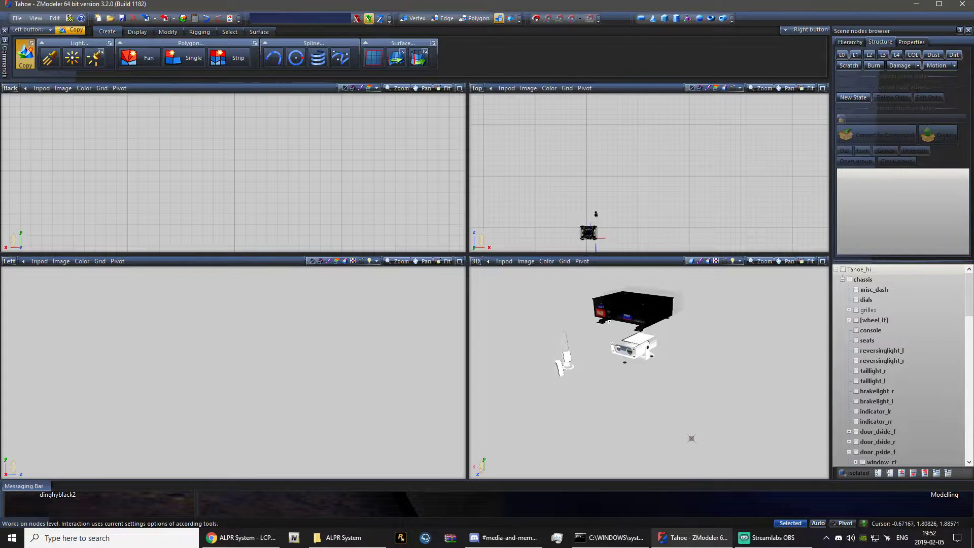
pyautogui.moveTo(609, 321); pyautogui.dragTo(588, 340, button='middle')
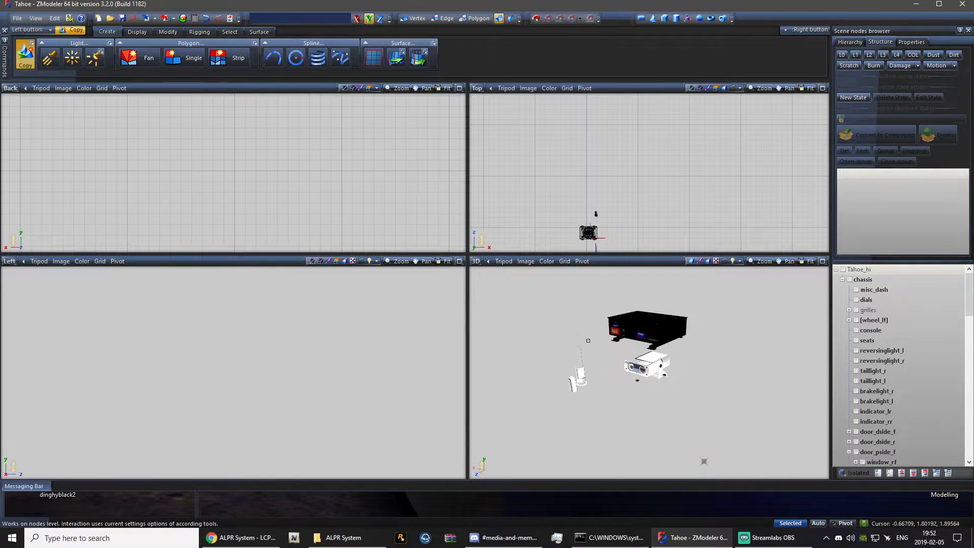
pyautogui.moveTo(865, 8); pyautogui.dragTo(866, 14)
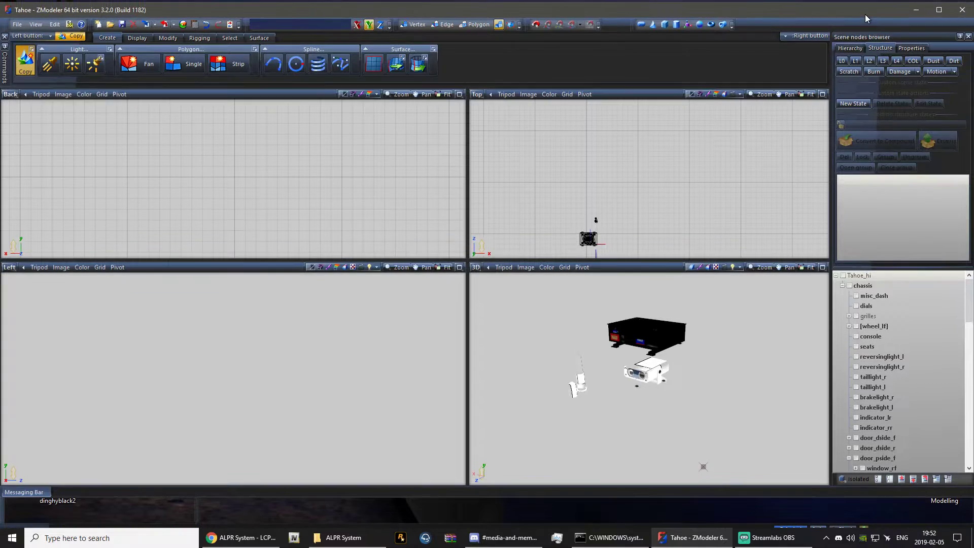
pyautogui.doubleClick(865, 14)
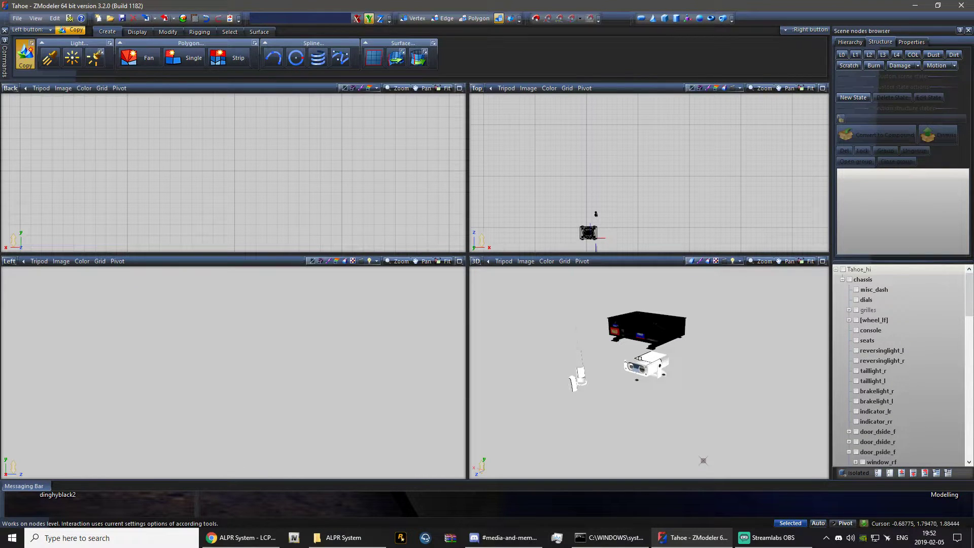
# Create a new material named ALPR NEW in the Material Browser
pyautogui.click(195, 19)
pyautogui.scroll(10, 325, 282)
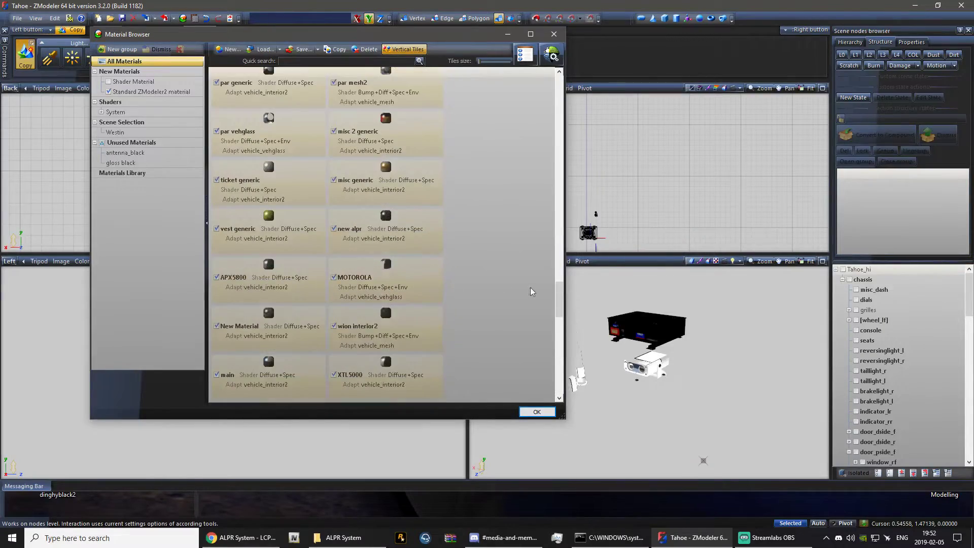
pyautogui.moveTo(559, 285); pyautogui.dragTo(559, 398)
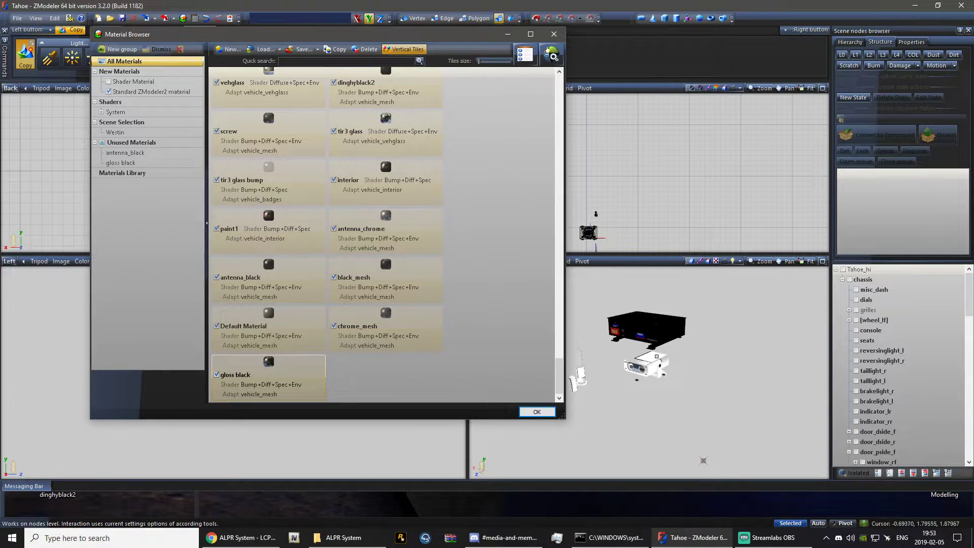
pyautogui.moveTo(656, 356); pyautogui.dragTo(659, 337, button='middle')
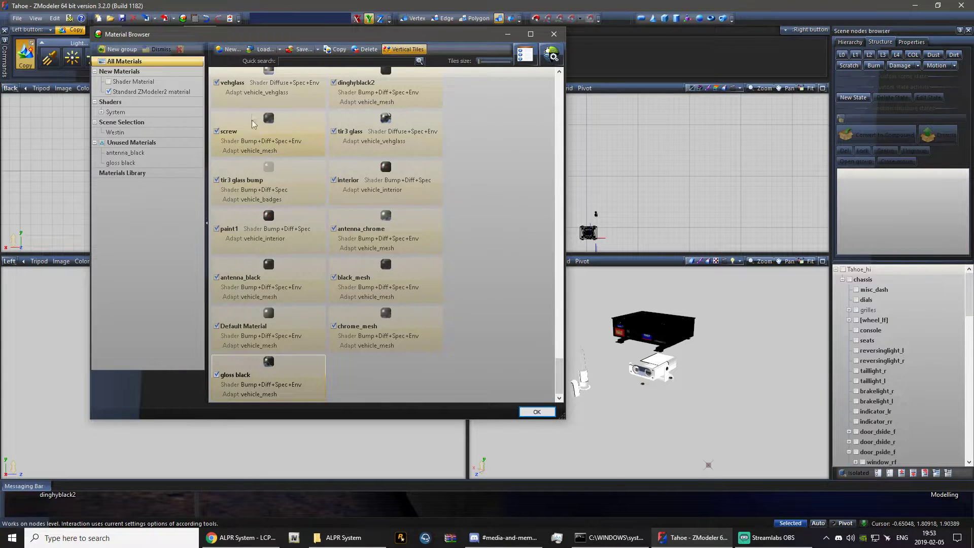
pyautogui.click(239, 49)
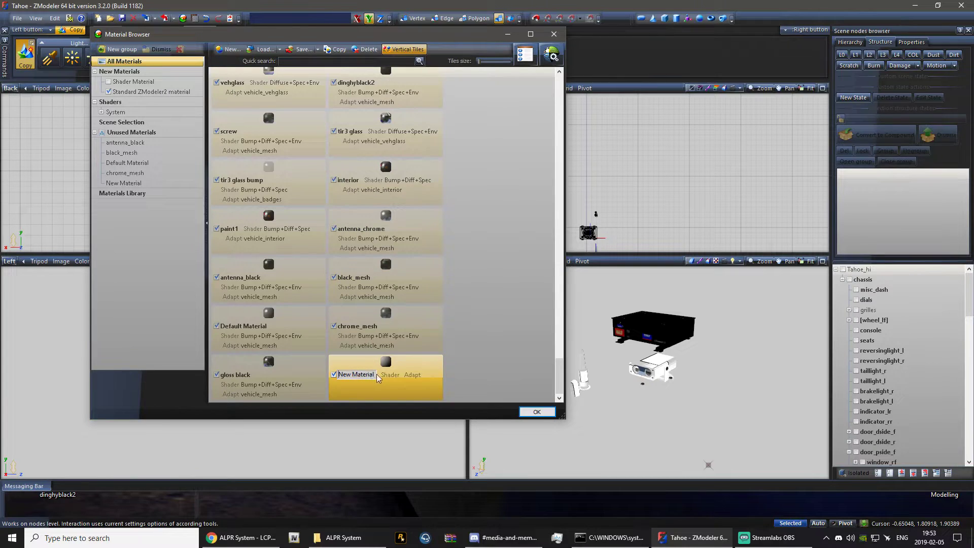
pyautogui.write('ALPR NEW')
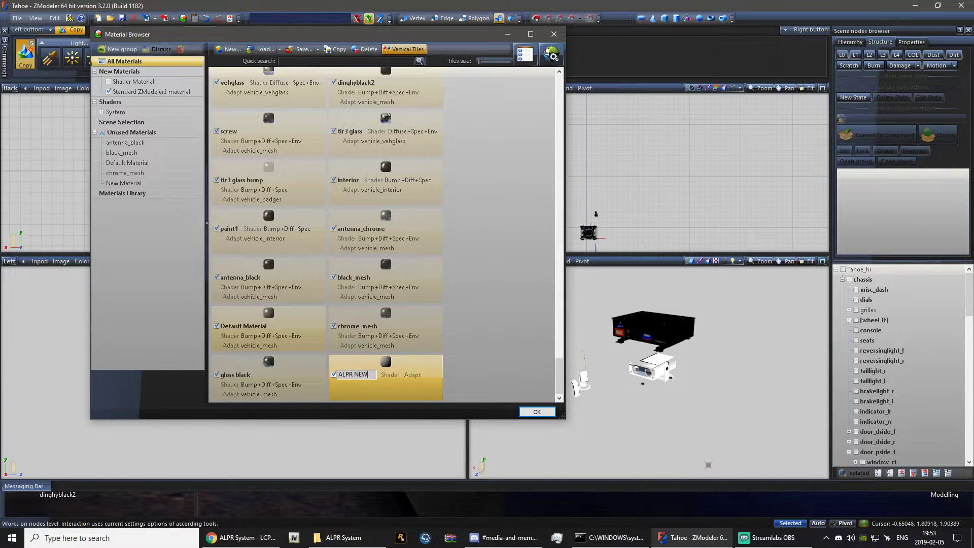
pyautogui.press('Return')
# Apply the GTAV vehicle generic preset vehicle_interior2 to the ALPR NEW material
pyautogui.click(552, 54)
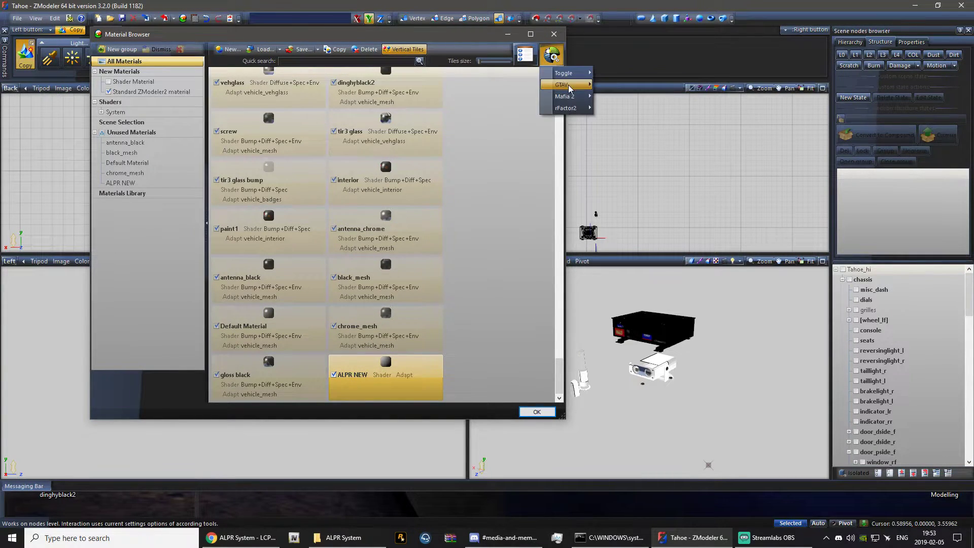
pyautogui.moveTo(569, 87)
pyautogui.moveTo(640, 146)
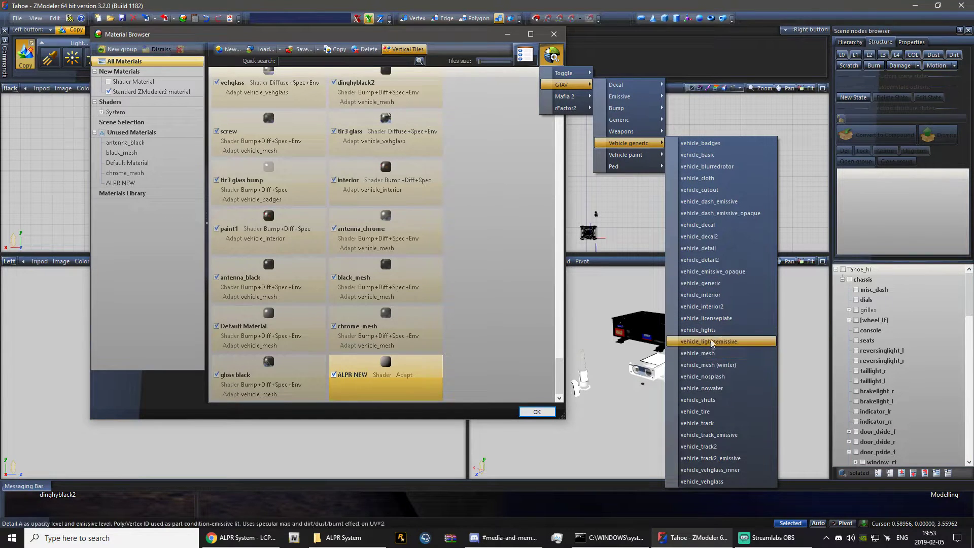
pyautogui.click(708, 307)
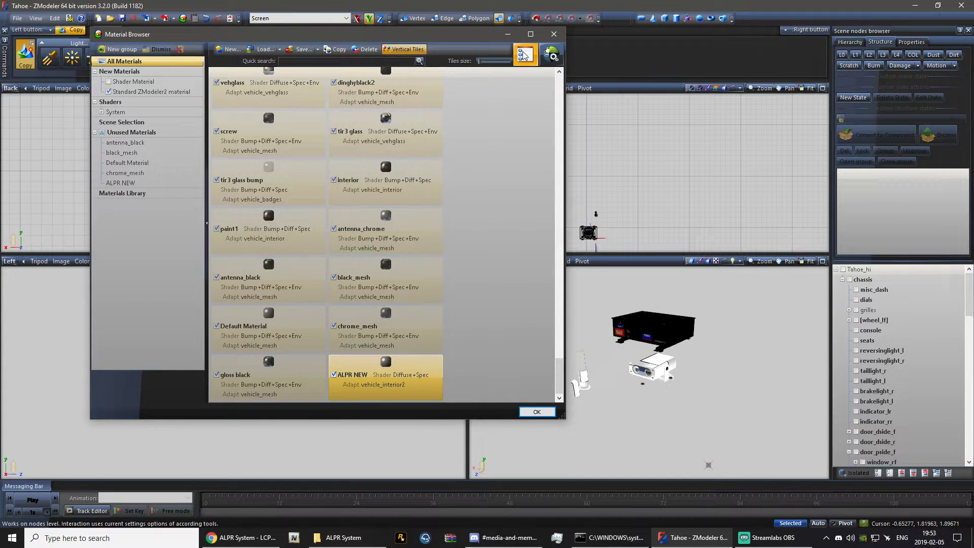
# Load scanner_2.png from the desktop's TAHOE UPDATES > ALPR System folder as ALPR NEW's DETAIL texture map and close the material windows
pyautogui.click(524, 55)
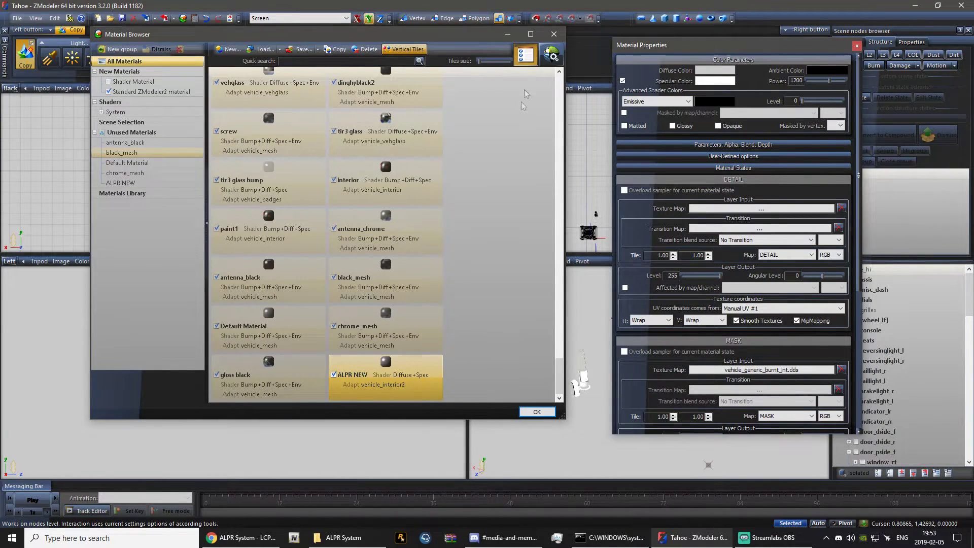
pyautogui.click(759, 209)
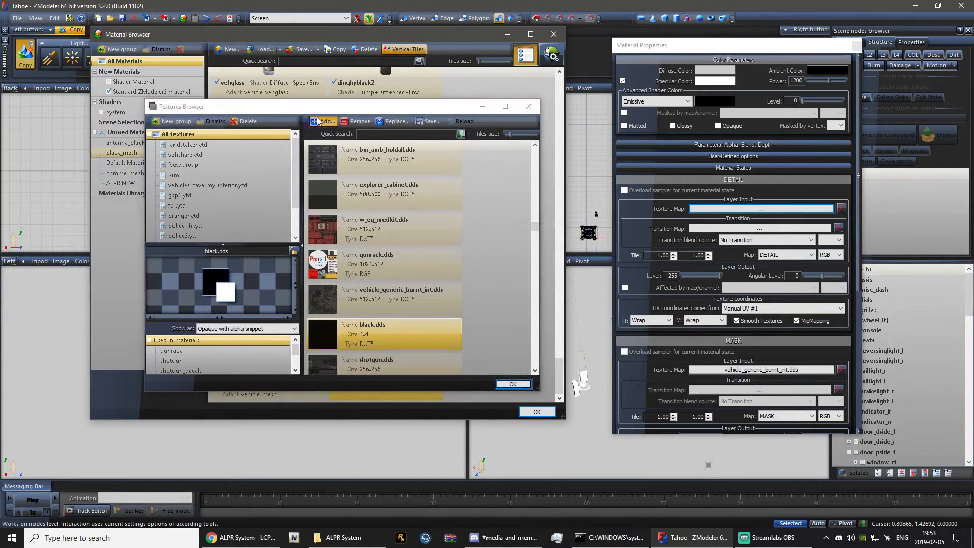
pyautogui.click(318, 122)
pyautogui.click(358, 199)
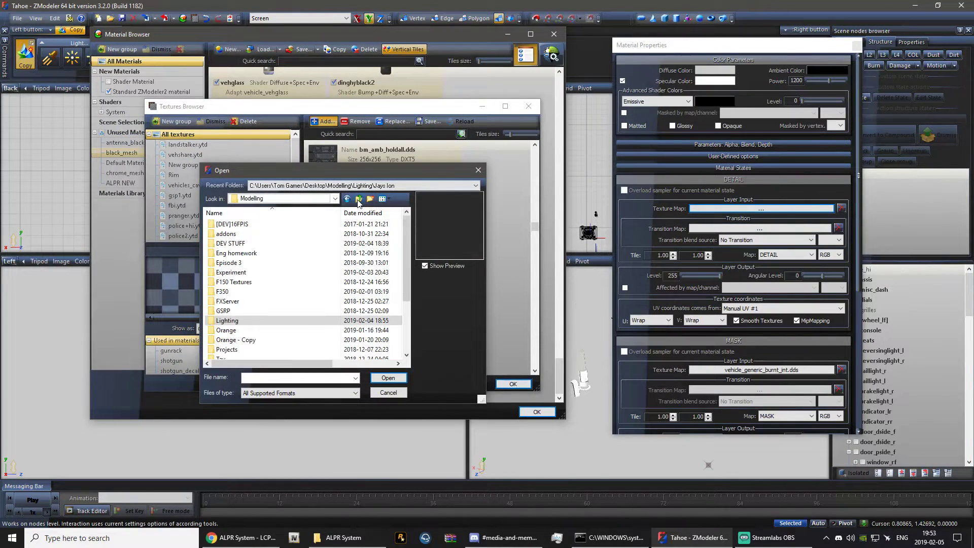
pyautogui.click(358, 200)
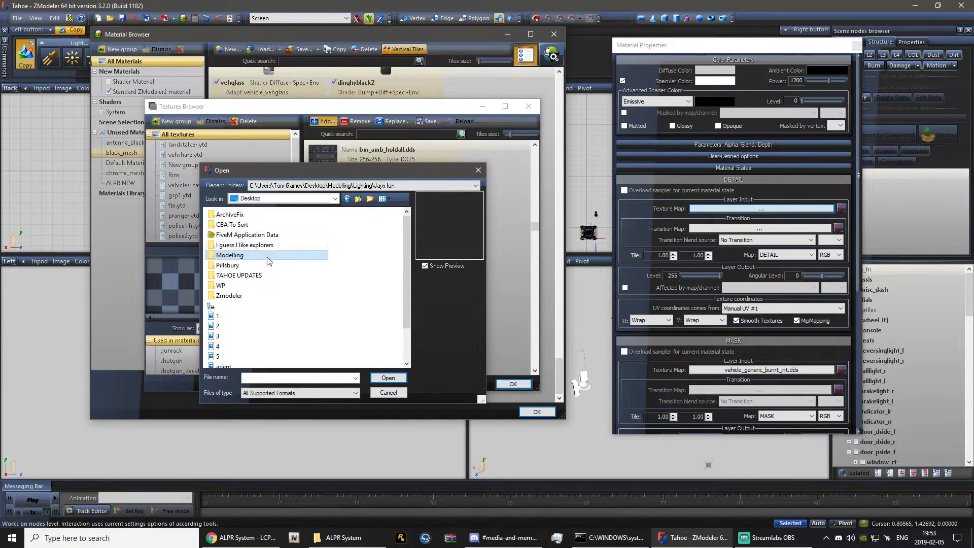
pyautogui.doubleClick(256, 287)
pyautogui.doubleClick(238, 226)
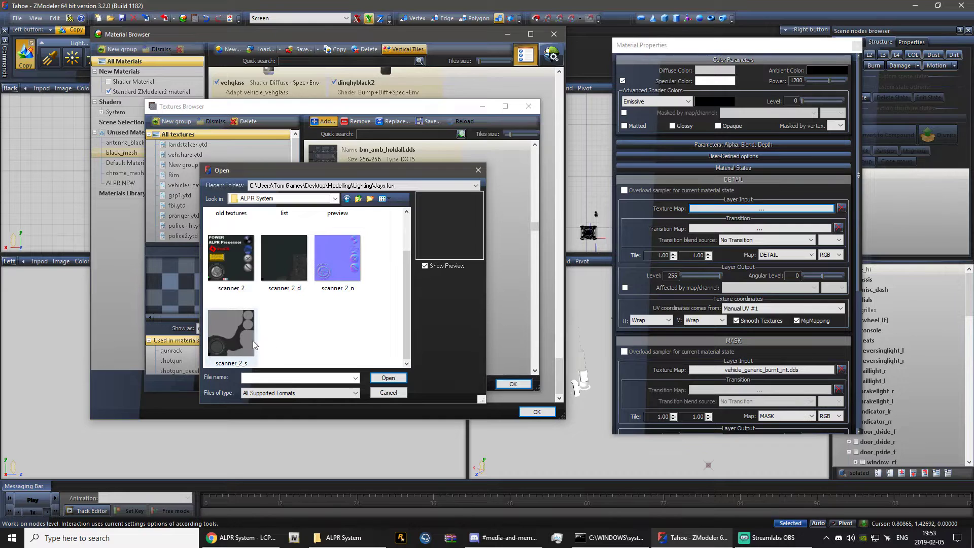
pyautogui.scroll(1, 256, 309)
pyautogui.click(231, 309)
pyautogui.click(388, 378)
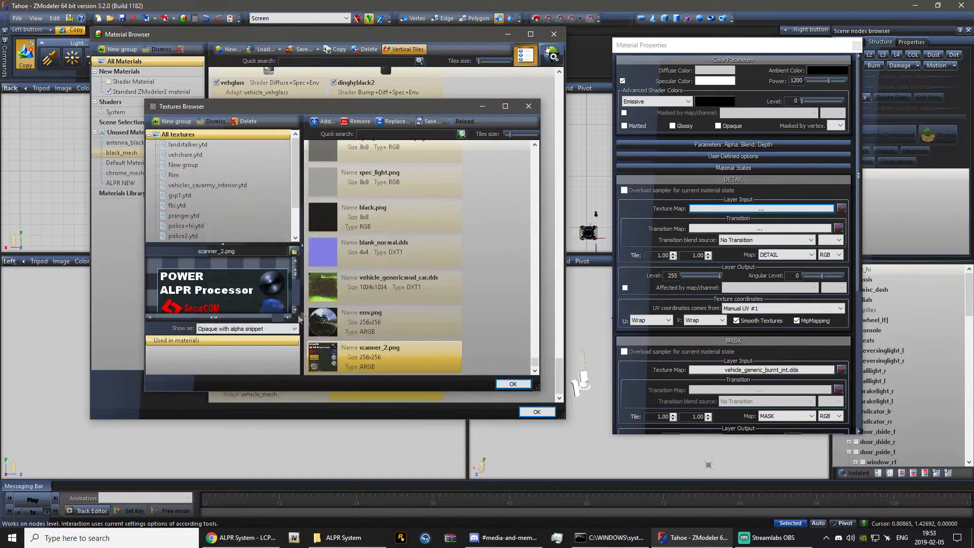
pyautogui.click(512, 384)
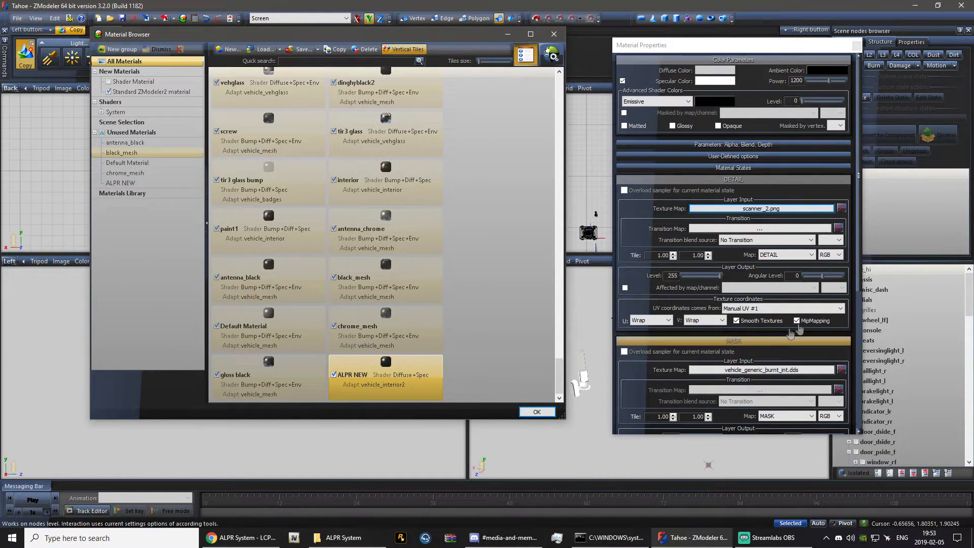
pyautogui.scroll(-3, 861, 209)
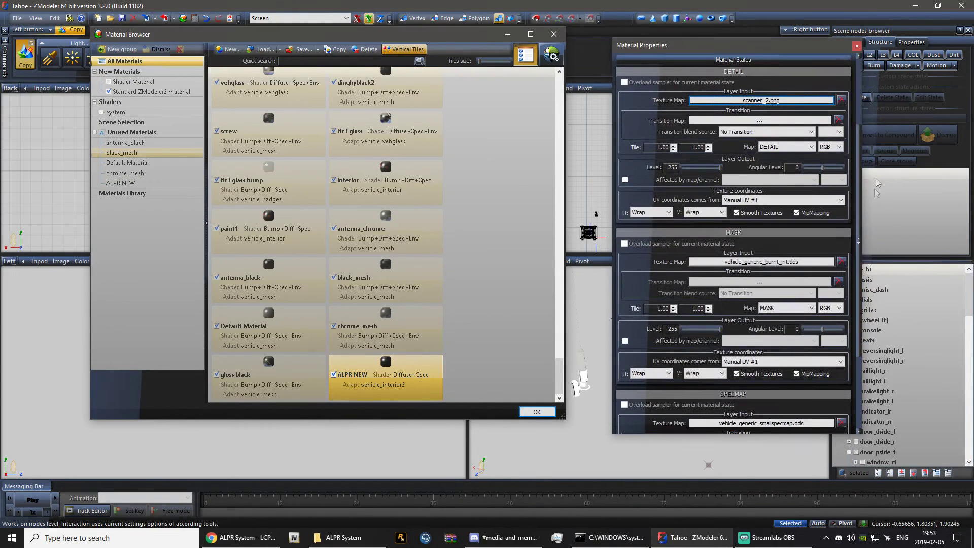
pyautogui.click(857, 46)
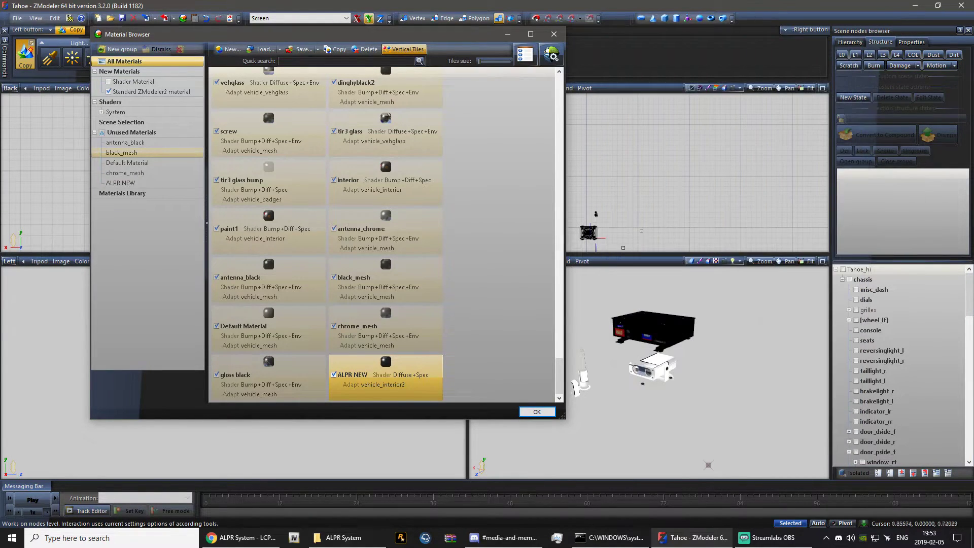
pyautogui.click(537, 412)
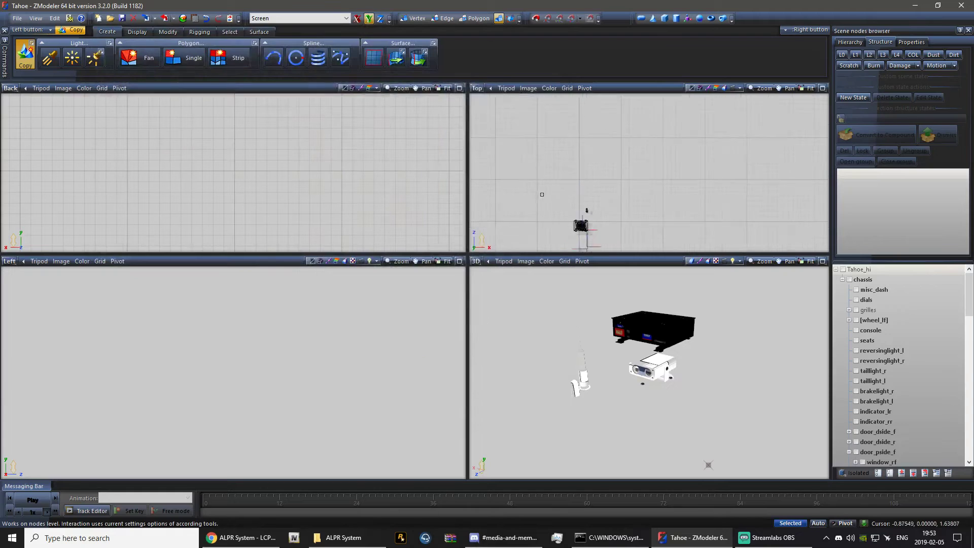
# Select all the ALPR parts with Quadr selection in the Top view and set their material to ALPR NEW
pyautogui.click(230, 31)
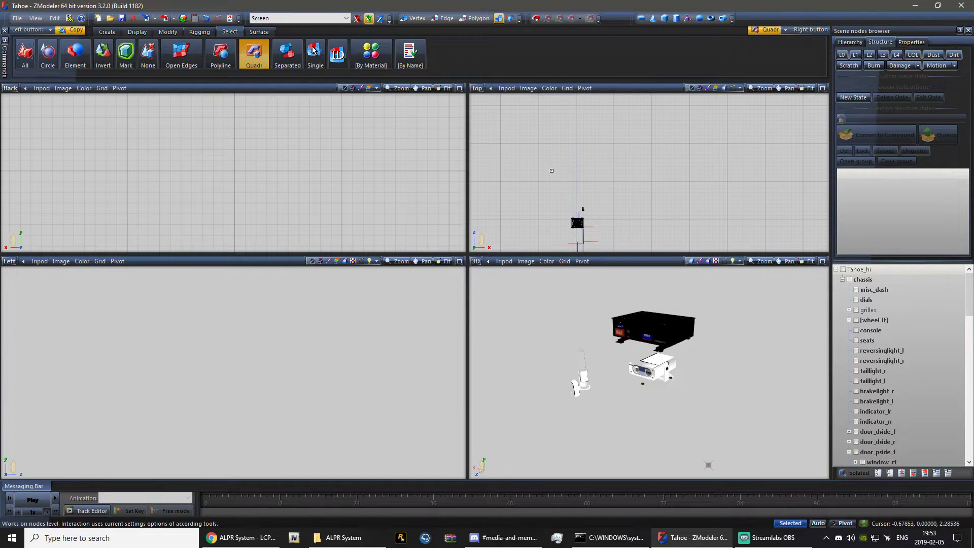
pyautogui.moveTo(551, 170); pyautogui.dragTo(717, 251)
pyautogui.click(920, 43)
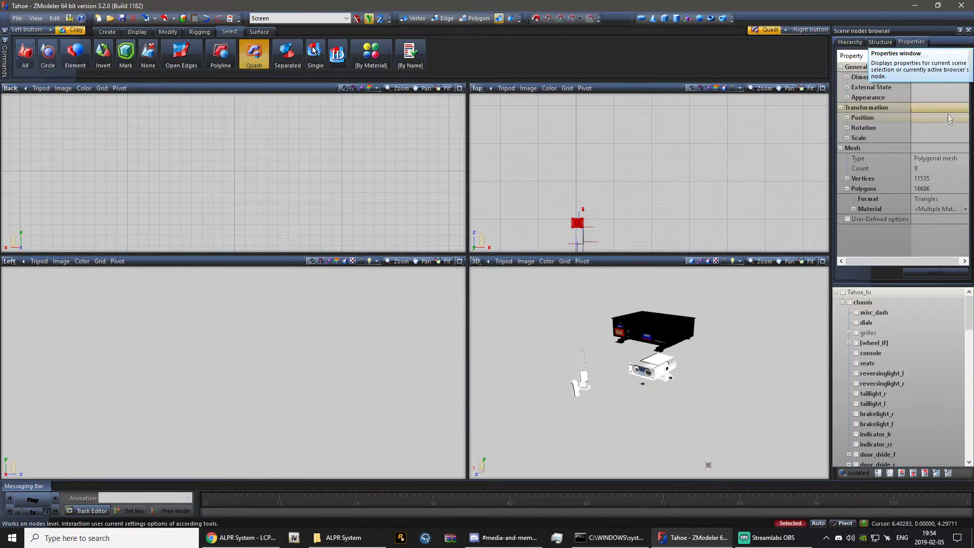
pyautogui.click(499, 18)
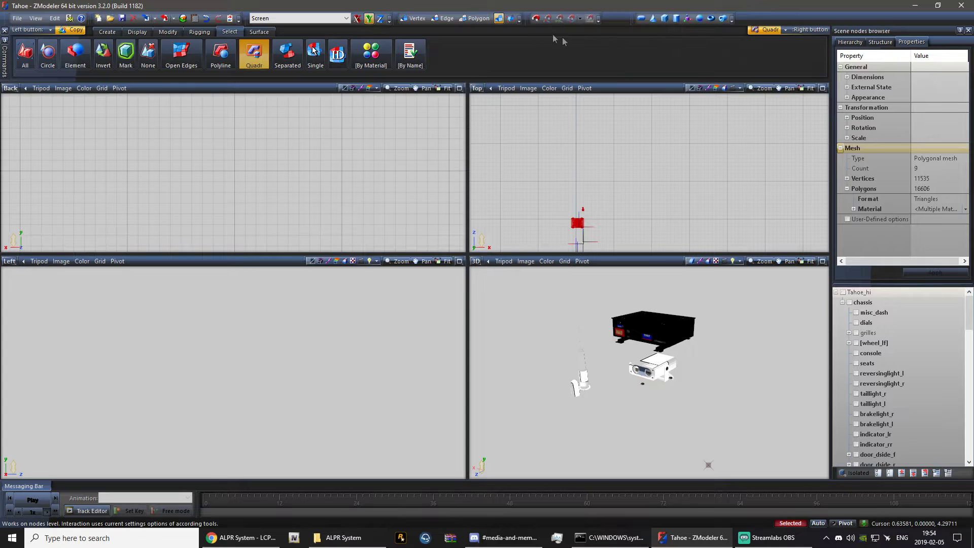
pyautogui.click(966, 207)
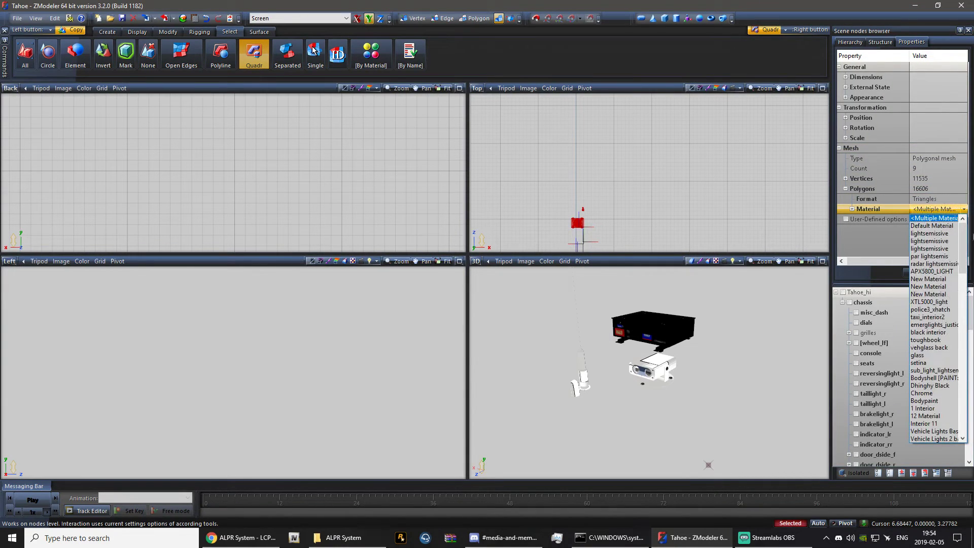
pyautogui.scroll(-2, 952, 199)
pyautogui.moveTo(965, 261); pyautogui.dragTo(967, 427)
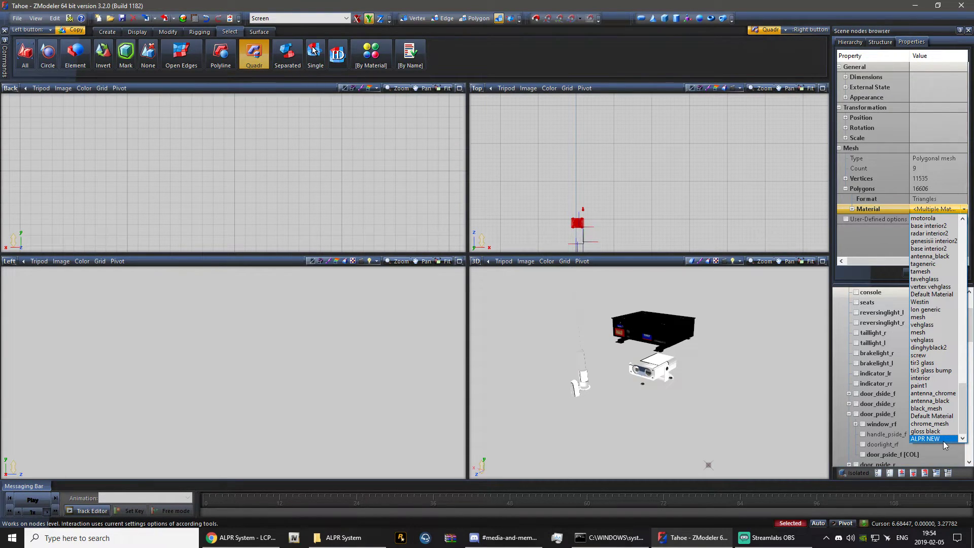
pyautogui.click(942, 439)
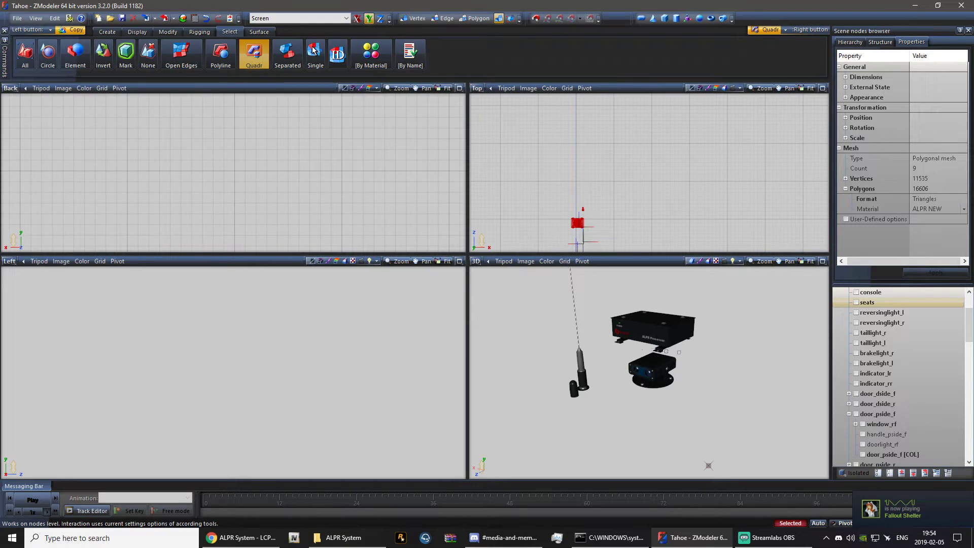
# Collapse Tahoe_hi, show it at detail level L0 to examine the ALPR parts against the vehicle roof, and hide it again
pyautogui.scroll(3, 883, 355)
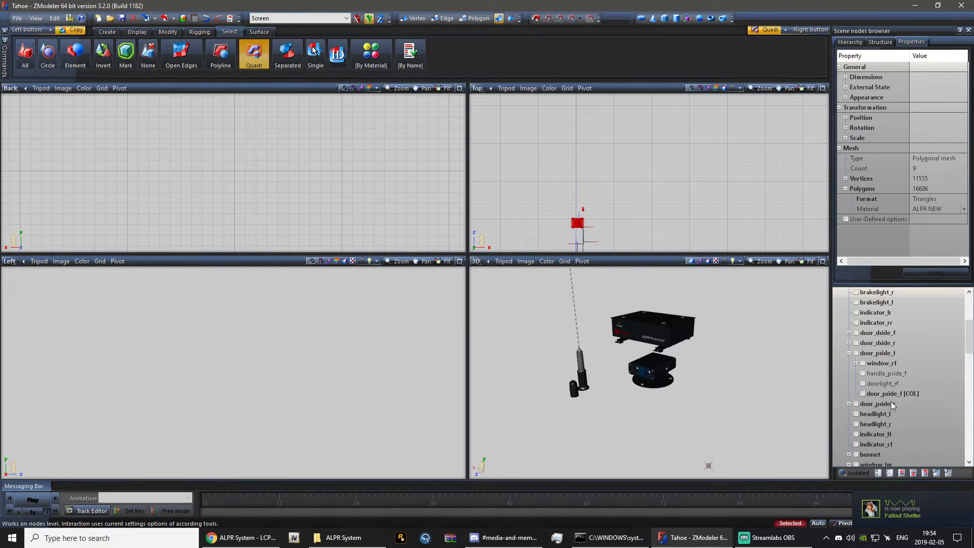
pyautogui.click(837, 293)
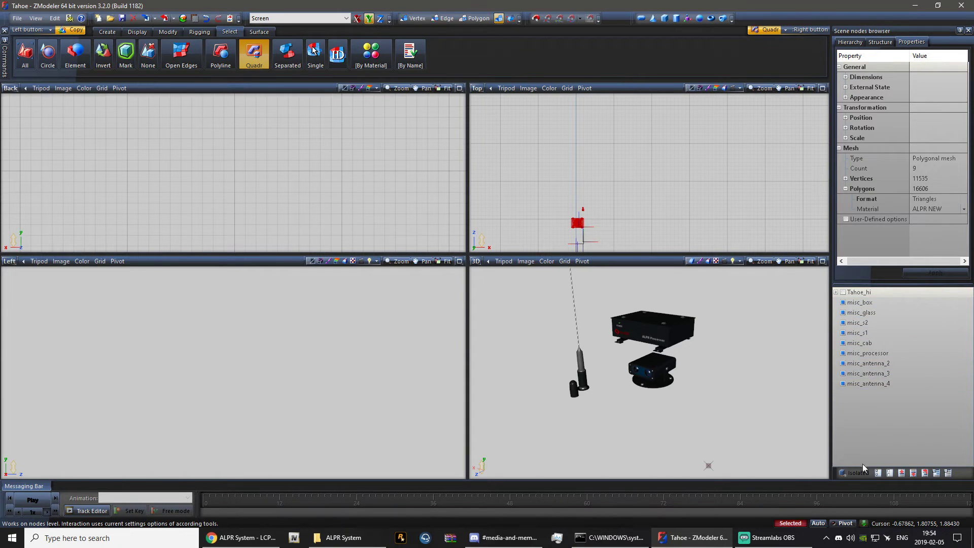
pyautogui.click(877, 473)
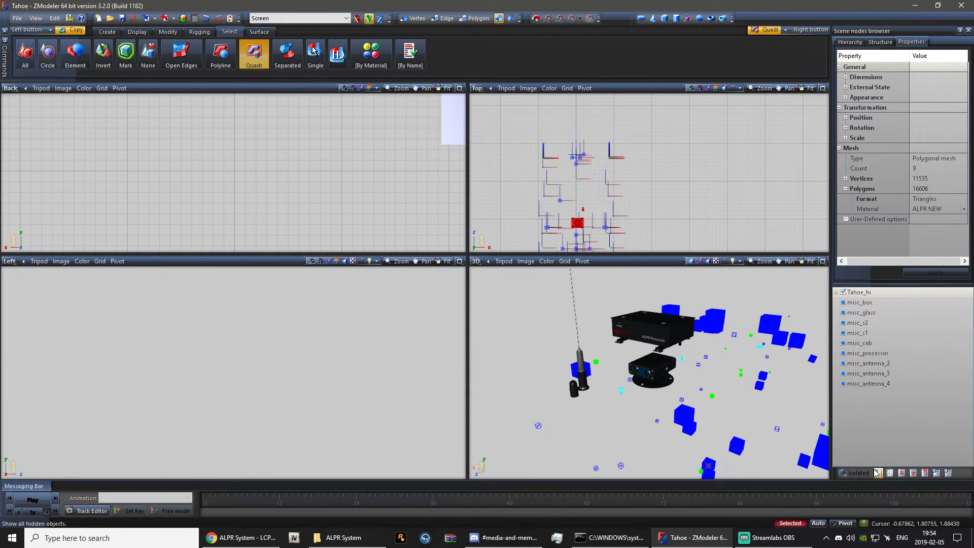
pyautogui.click(880, 42)
pyautogui.click(844, 55)
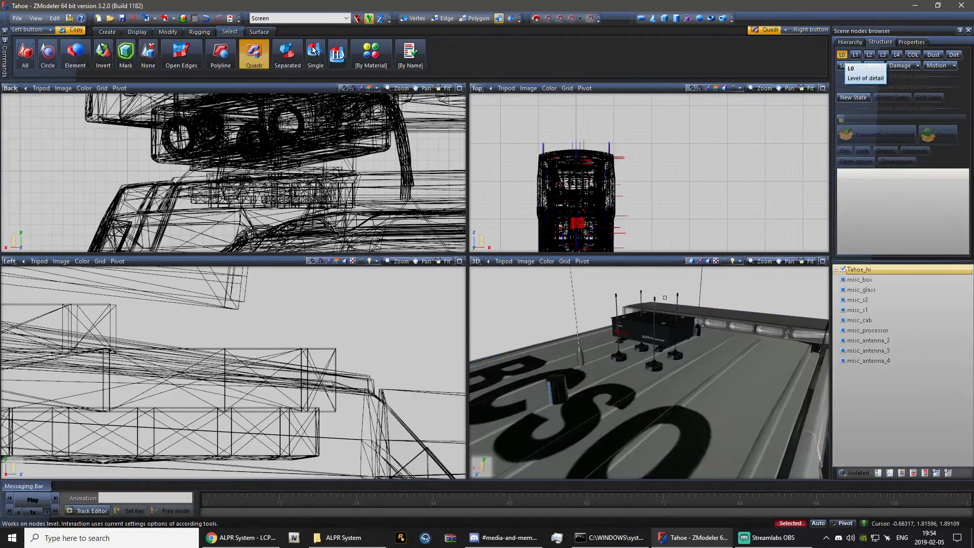
pyautogui.scroll(-7, 662, 367)
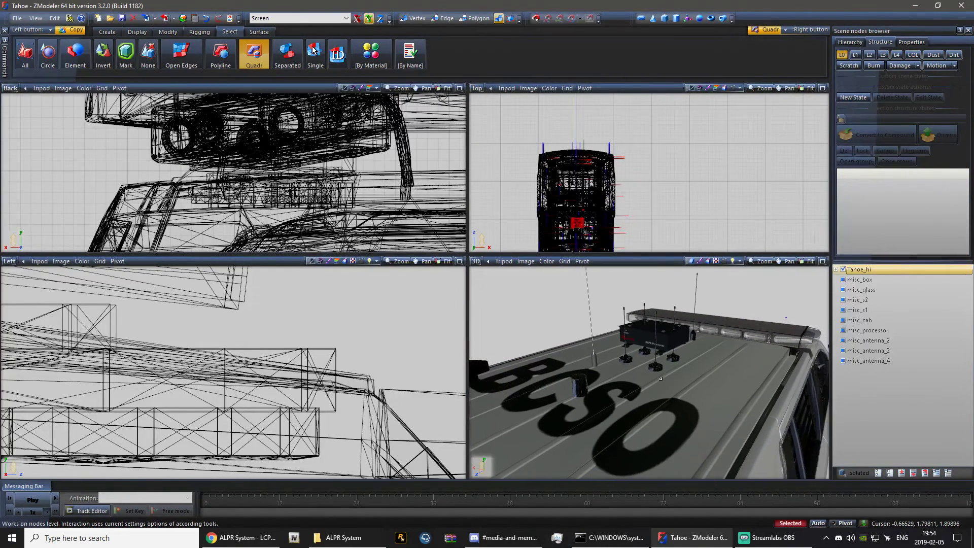
pyautogui.click(843, 270)
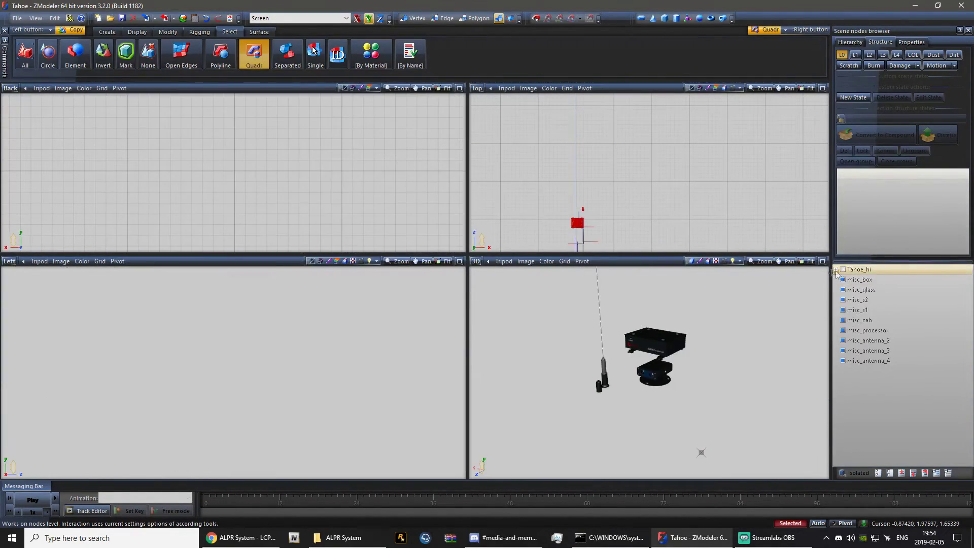
pyautogui.scroll(4, 665, 353)
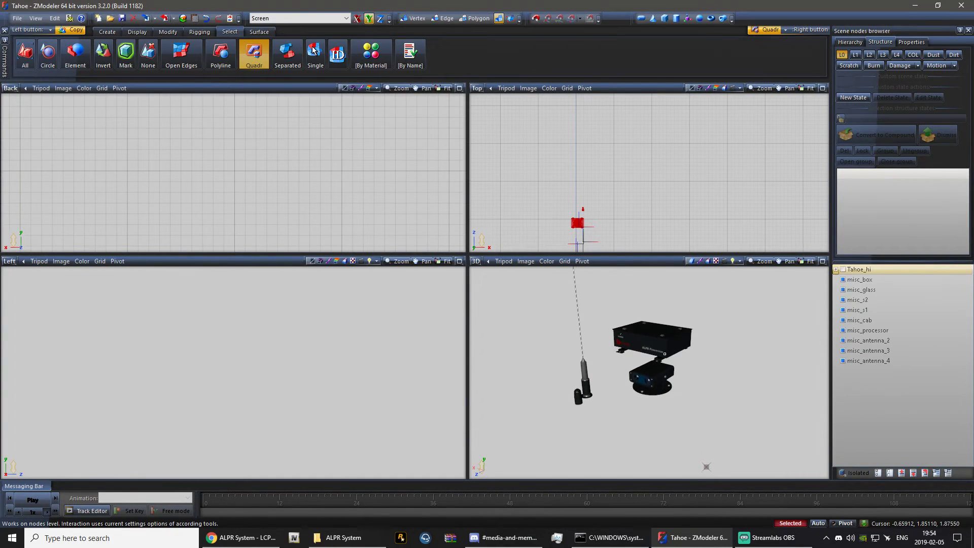